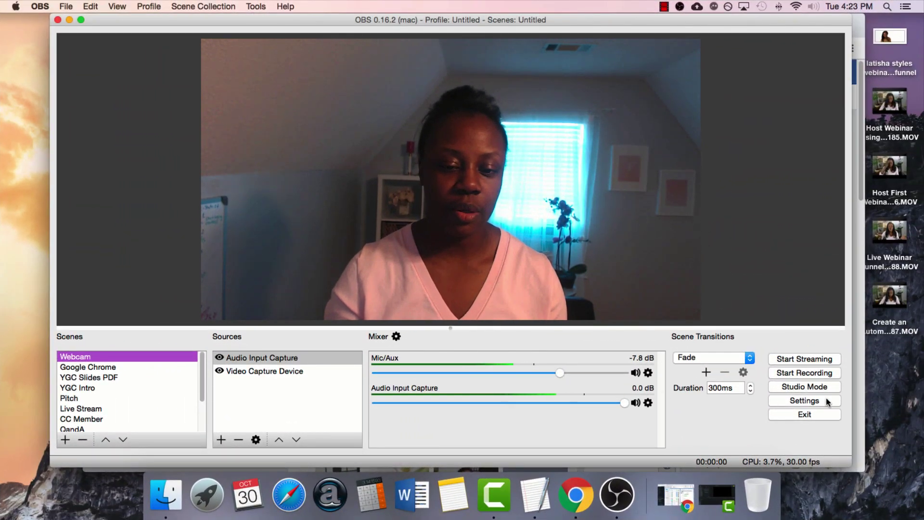
- Place the Facebook Chrome window in front, shifted left, with a narrowed OBS window visible at the right
left_click(855, 18)
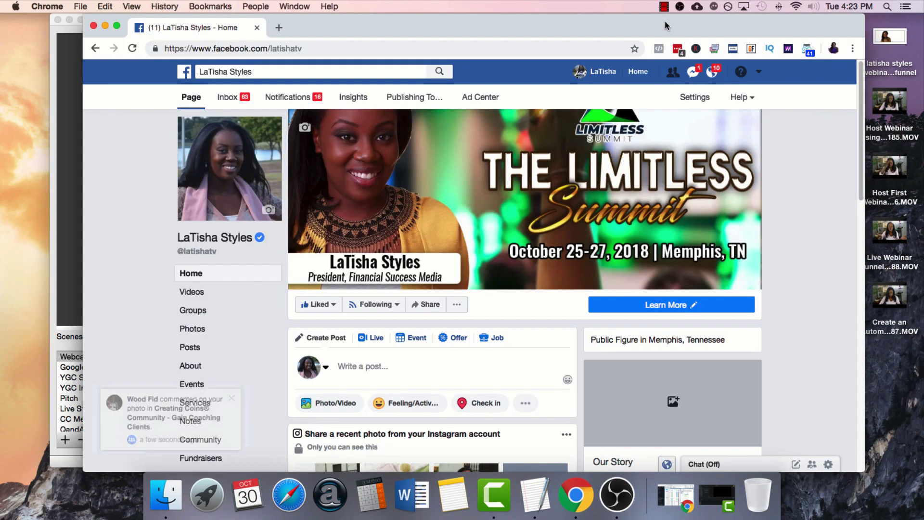
left_click_drag(665, 22, 617, 21)
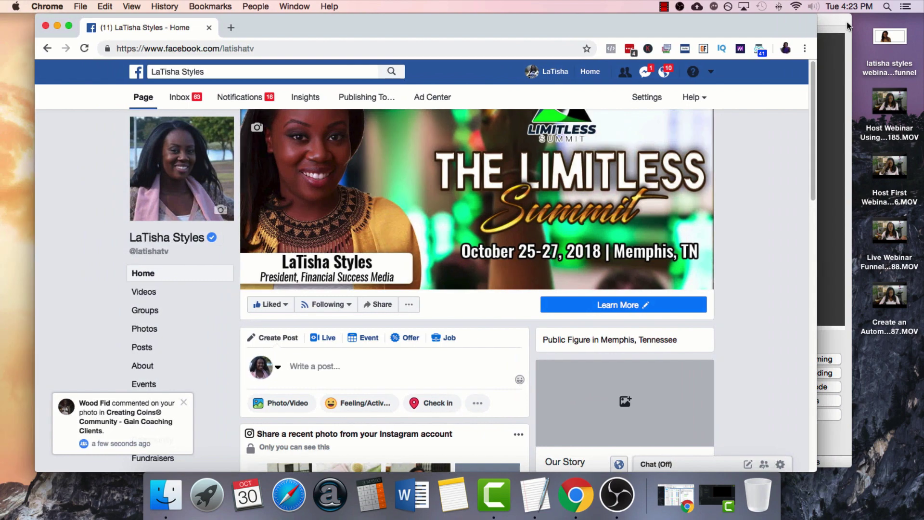
left_click_drag(831, 22, 852, 21)
left_click_drag(58, 234, 76, 233)
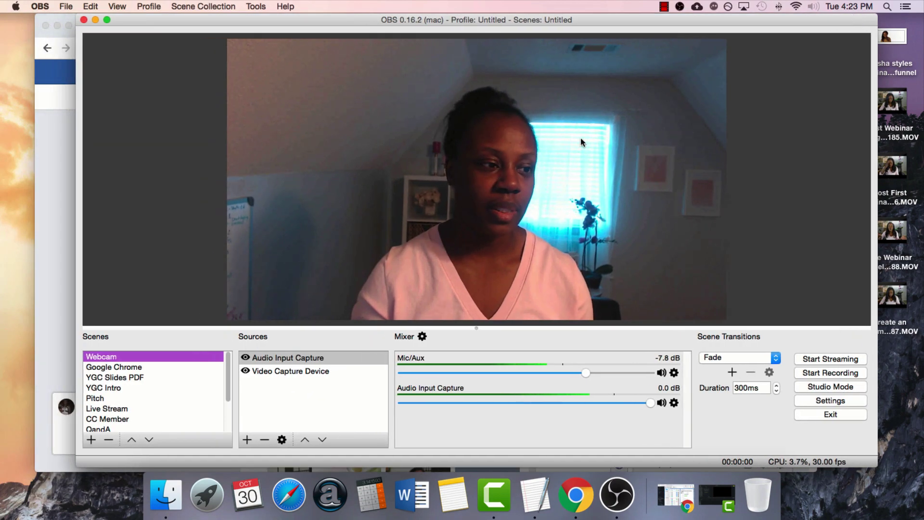
left_click(63, 238)
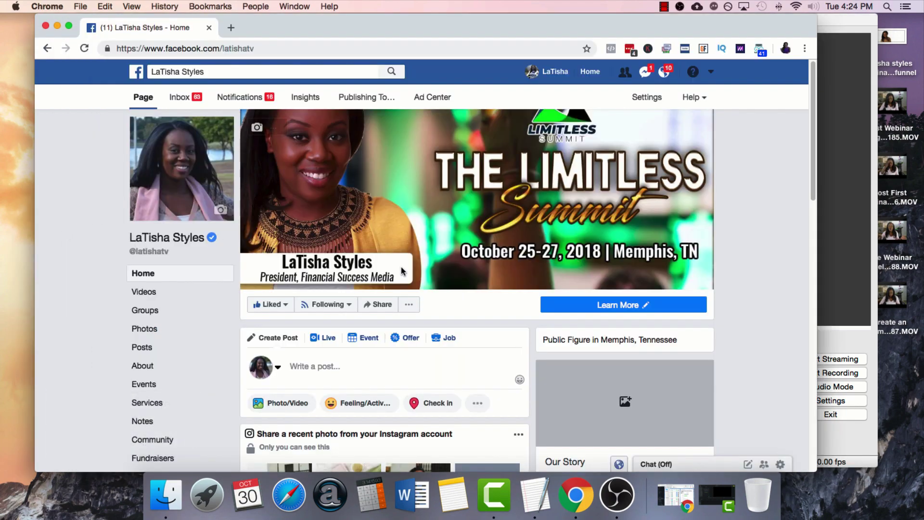
scroll(407, 308, "down", 3)
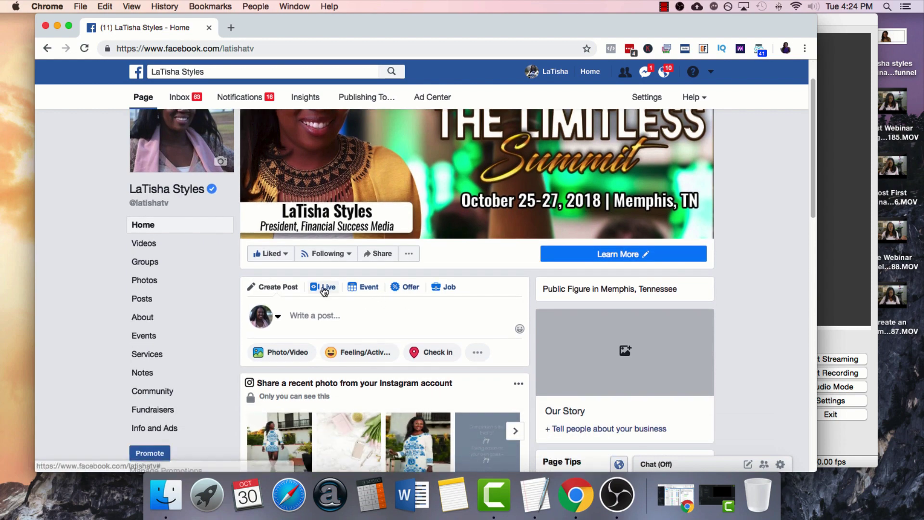
- Start a Facebook Live post through the Connect option, copy its stream key, then return to OBS
left_click(323, 288)
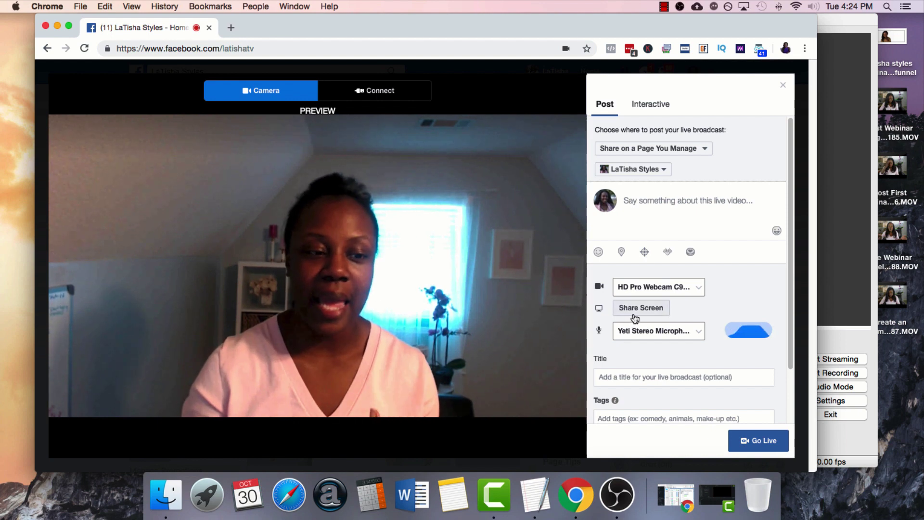
left_click(378, 91)
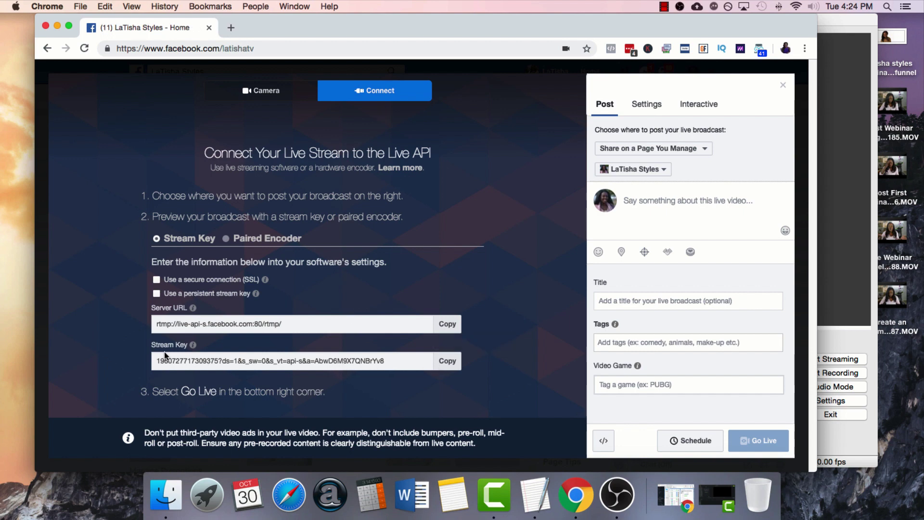
left_click(450, 364)
left_click(856, 291)
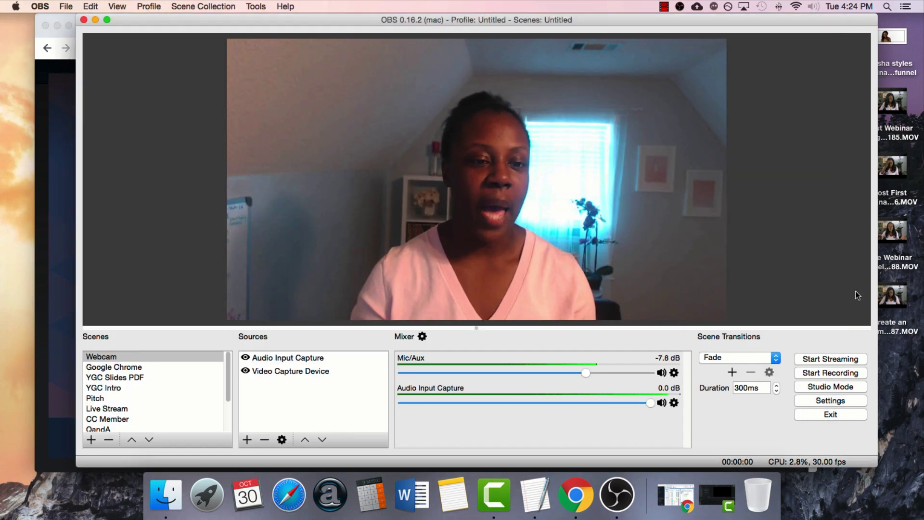
- Set OBS streaming service to Facebook Live, paste the copied stream key, and save the settings
left_click(834, 399)
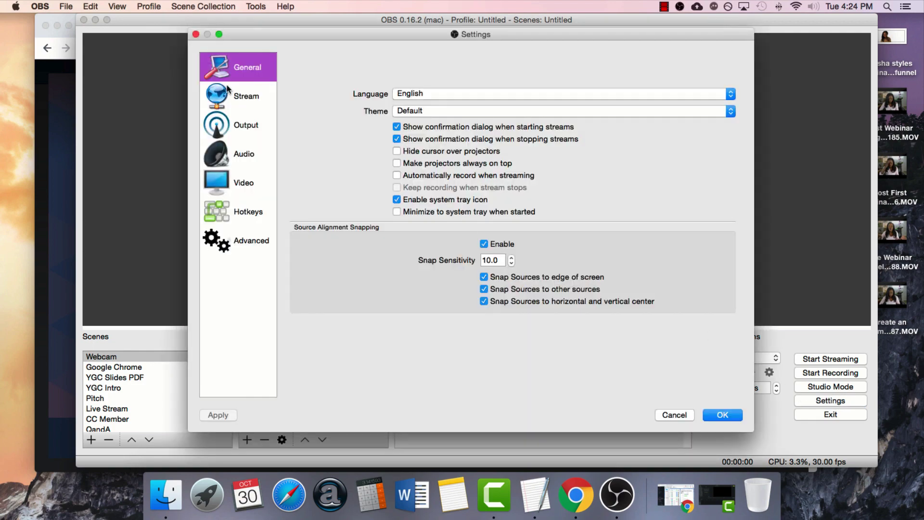
left_click(235, 97)
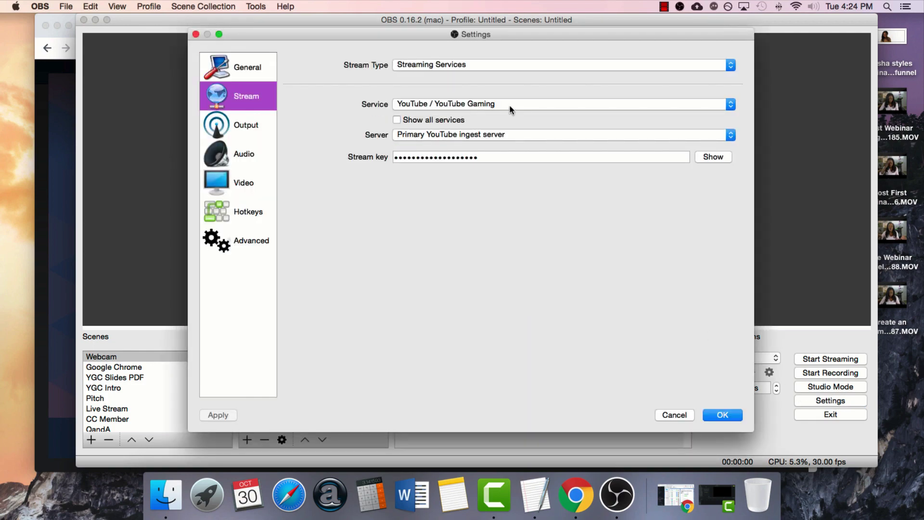
left_click(443, 105)
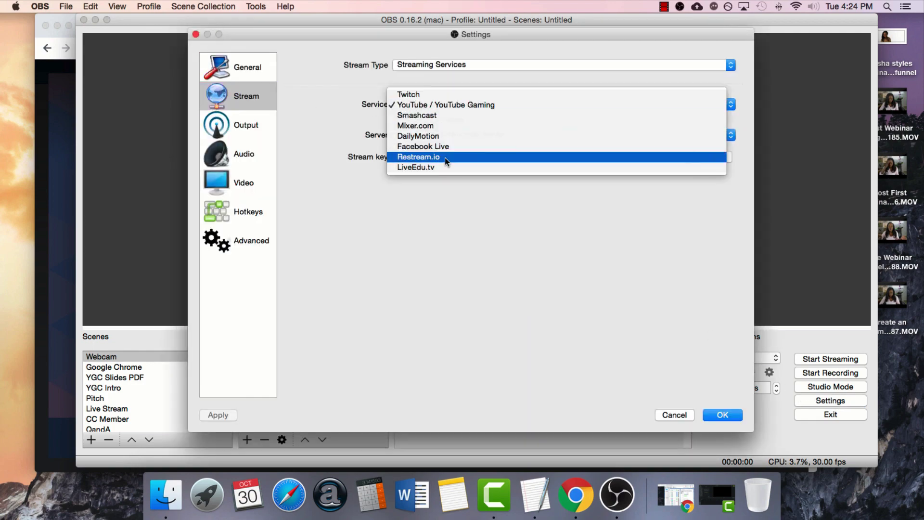
left_click(460, 147)
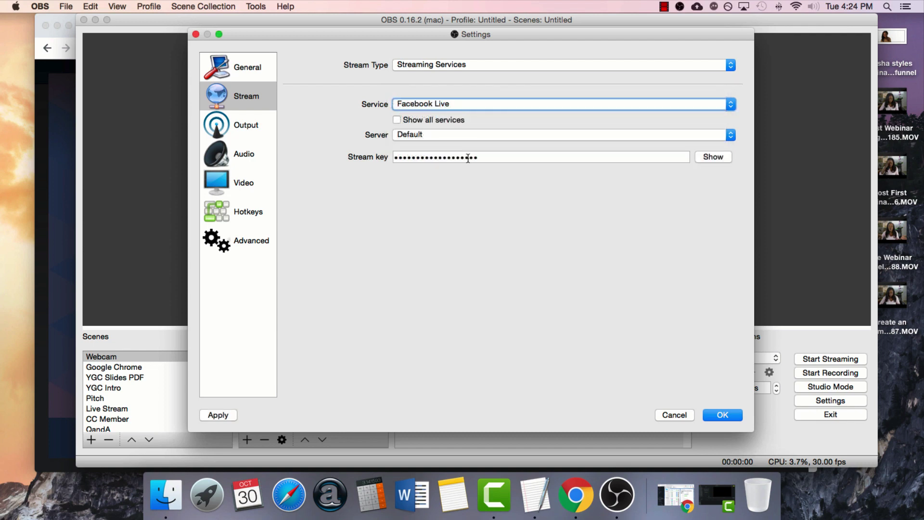
double_click(496, 159)
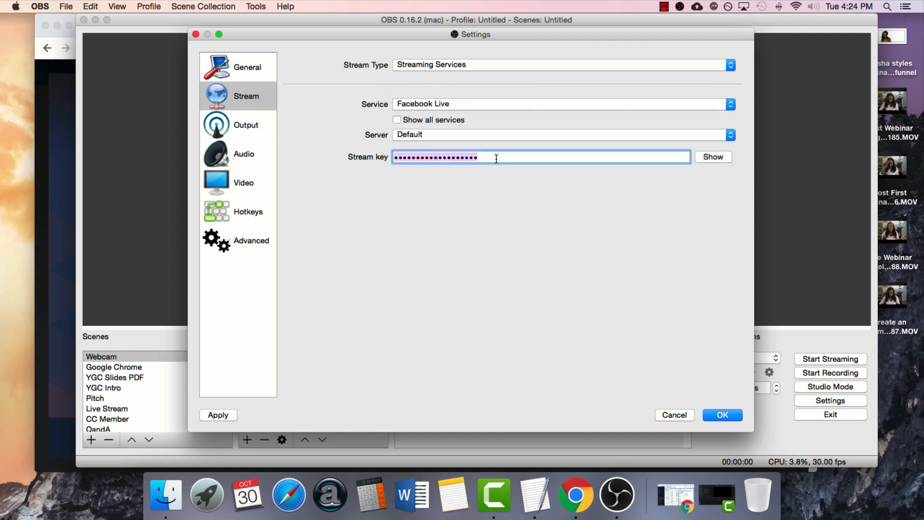
right_click(496, 159)
left_click(525, 213)
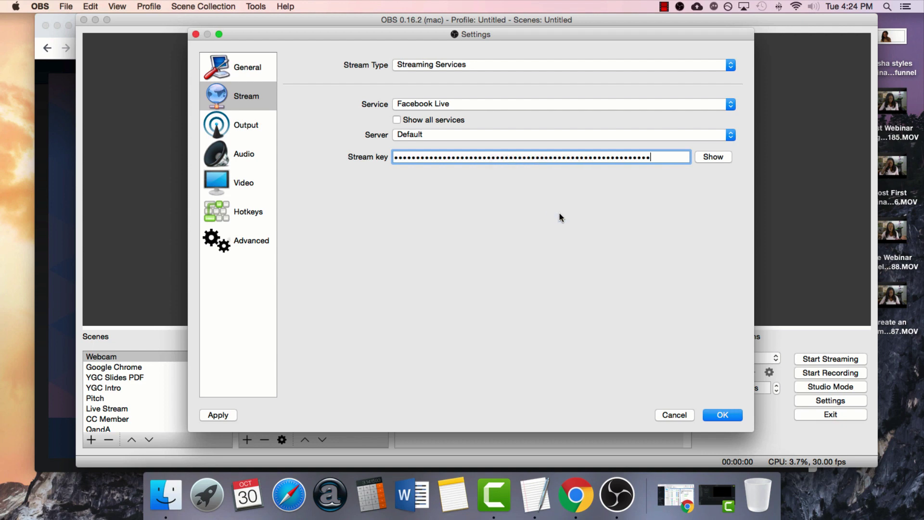
left_click(734, 416)
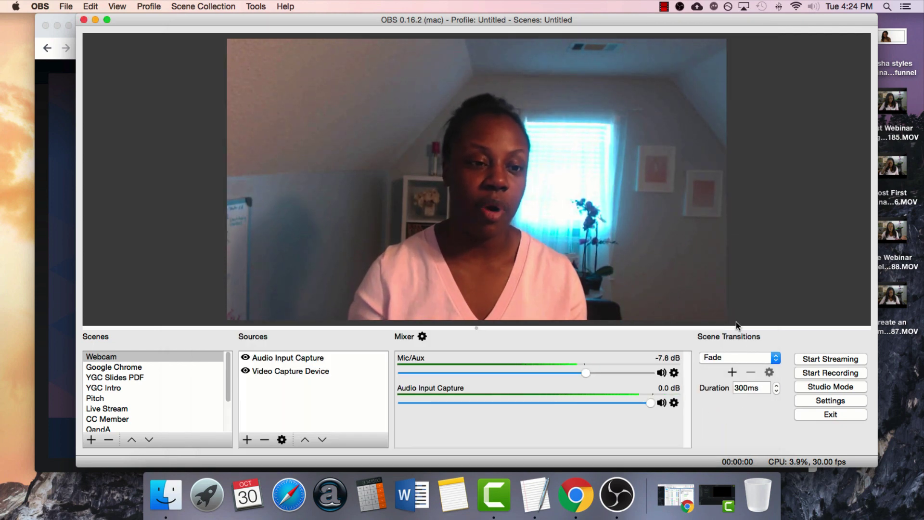
- Enter 'Live Stream' as the live video's description and reuse it as the broadcast title
left_click(70, 195)
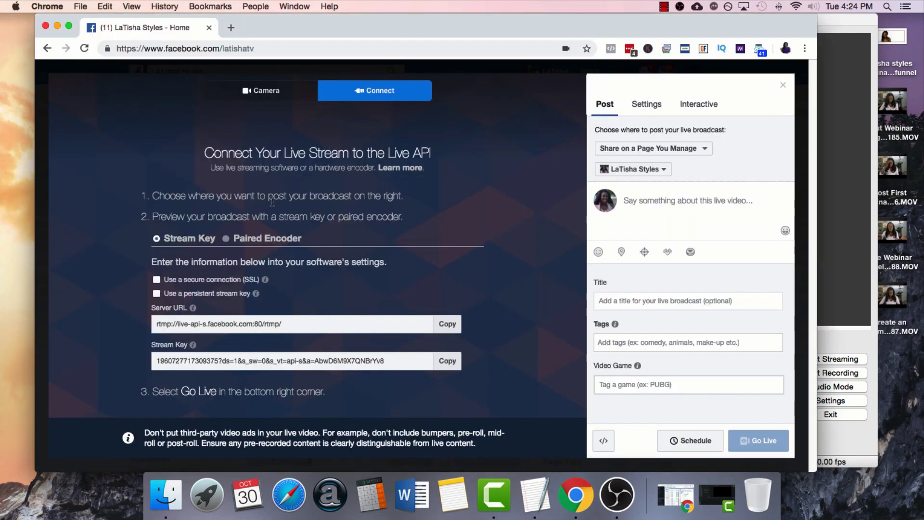
left_click(657, 209)
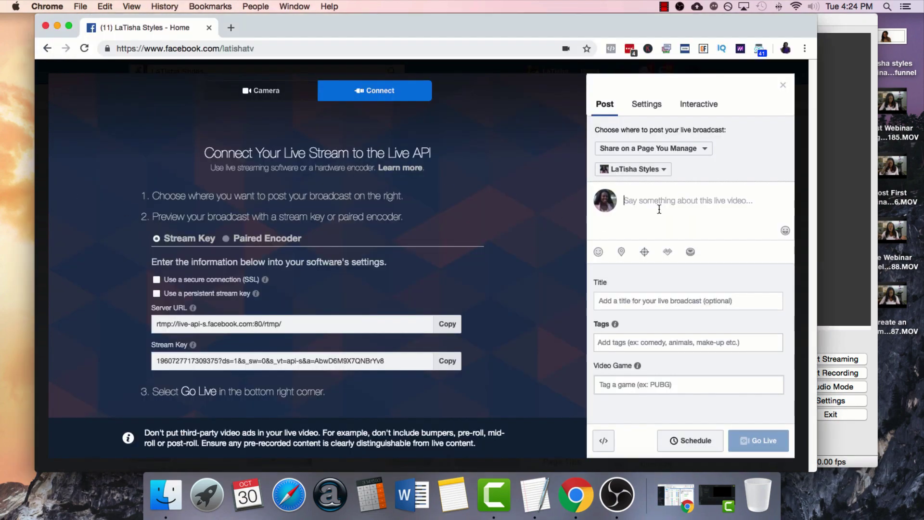
type("Live Stream")
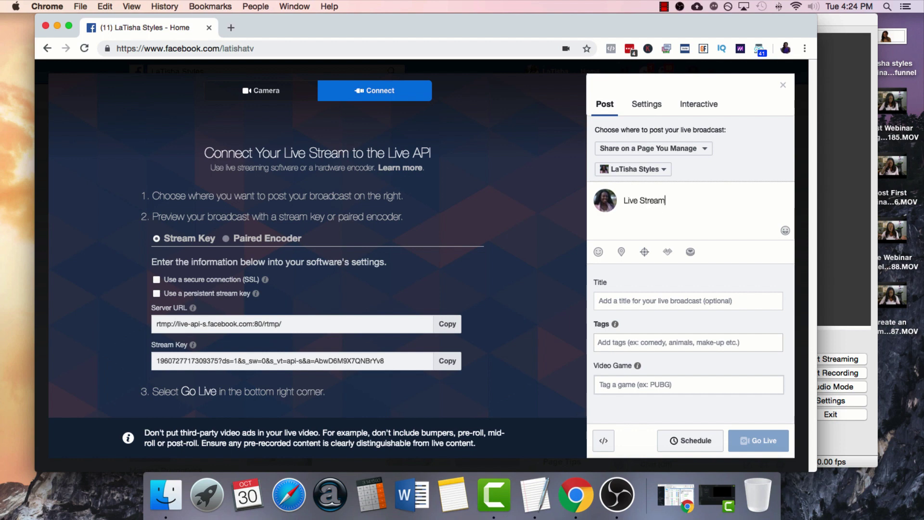
key("super+a")
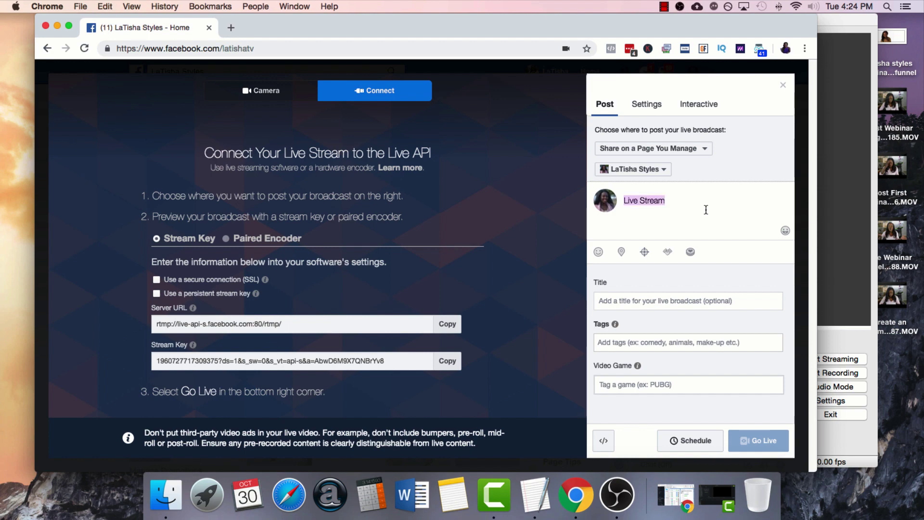
left_click(671, 305)
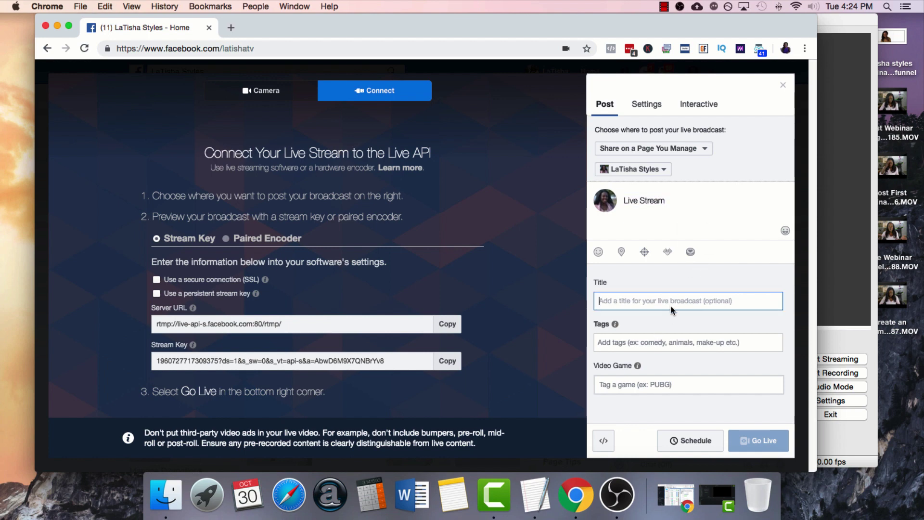
key("super+v")
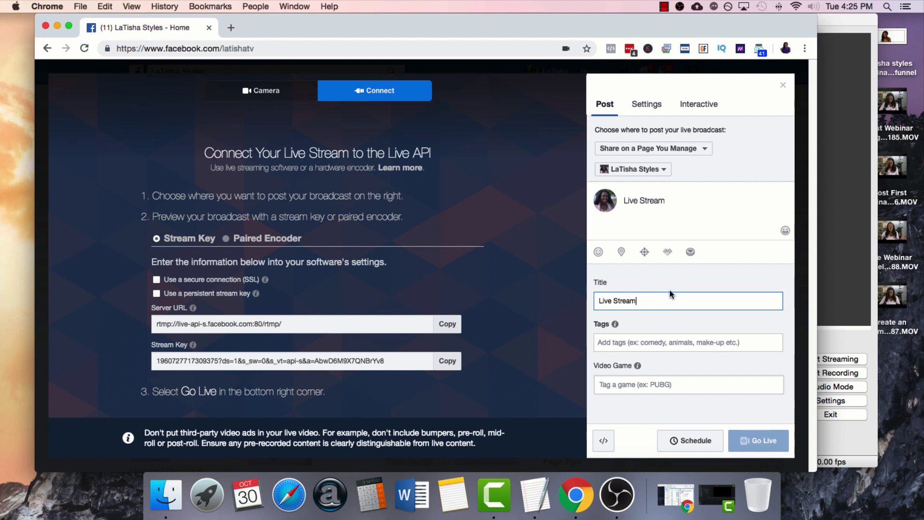
- Schedule the broadcast for 5:00 PM on 10/30/2018 and begin choosing a custom announcement image
left_click(670, 442)
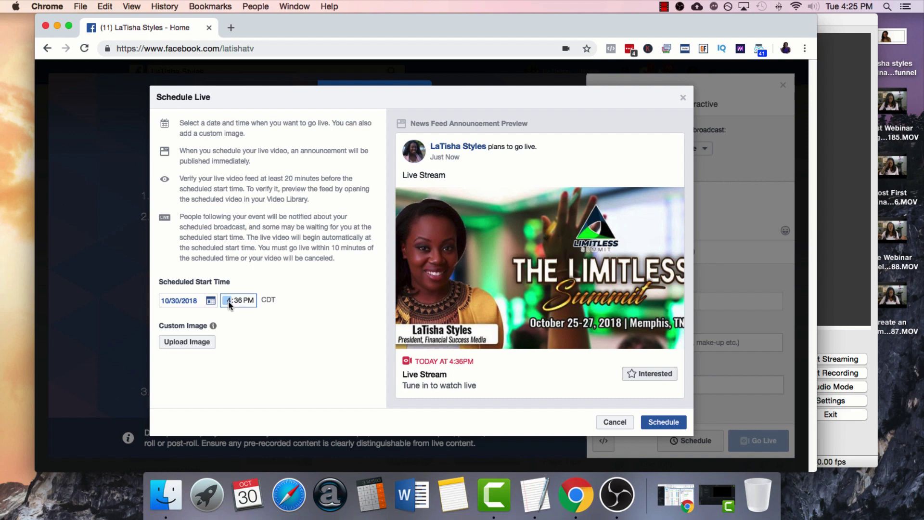
type("5")
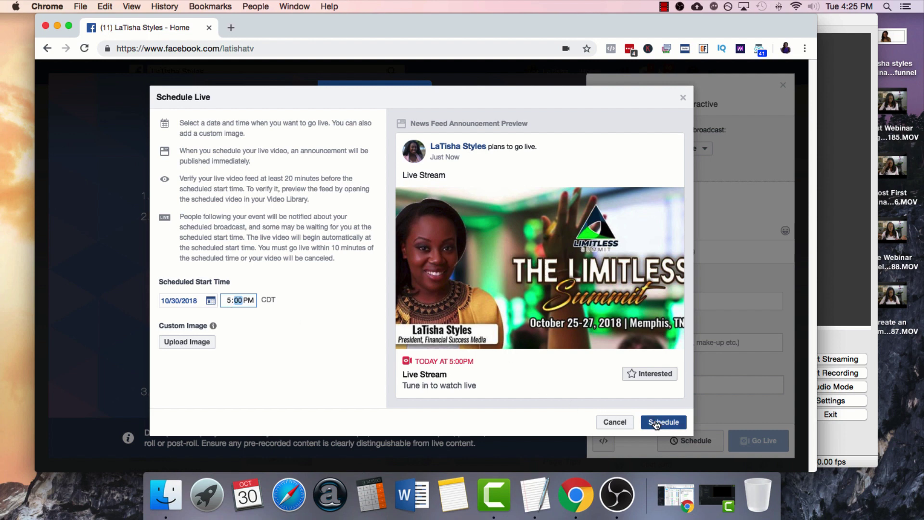
left_click(197, 342)
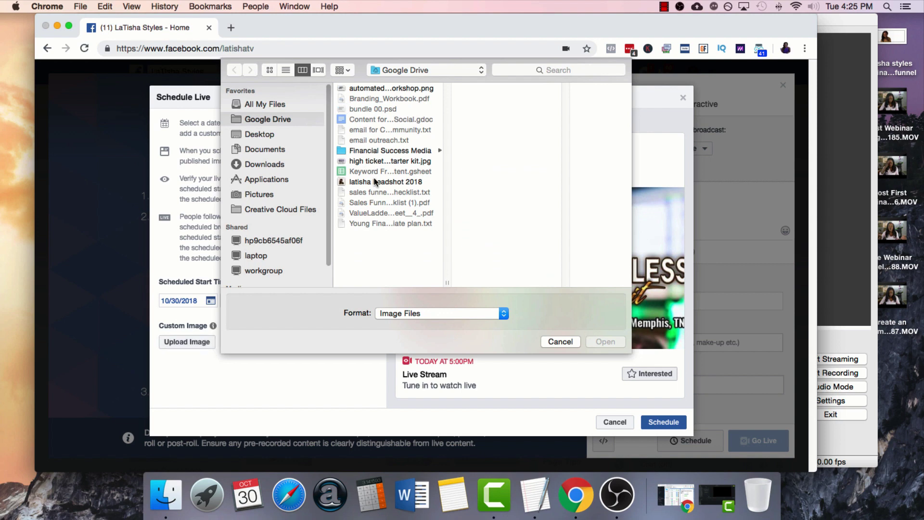
- Use the automated sales funnel workshop PNG as the image and confirm the scheduled broadcast
left_click(382, 89)
left_click(611, 345)
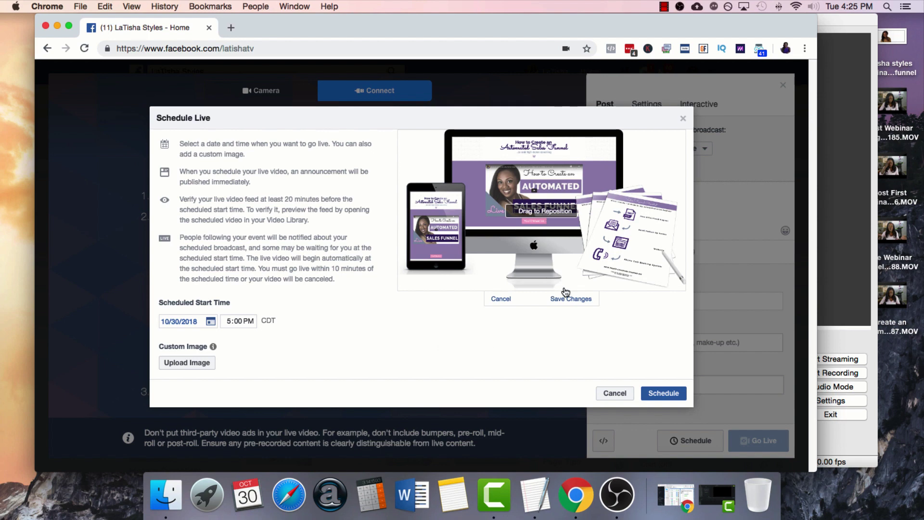
left_click(667, 394)
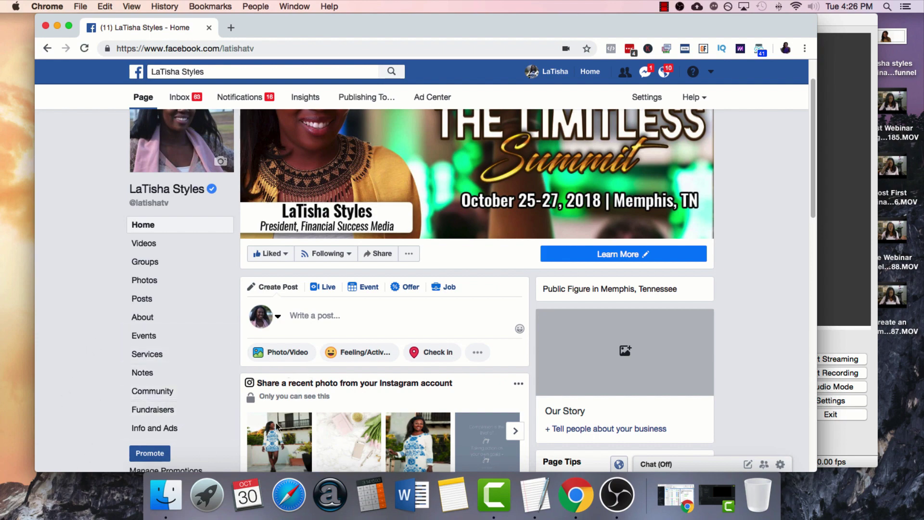
- Scroll the page's Home timeline to the new 'plans to go live' post for 5:00 PM today
scroll(384, 345, "down", 2)
scroll(383, 345, "down", 5)
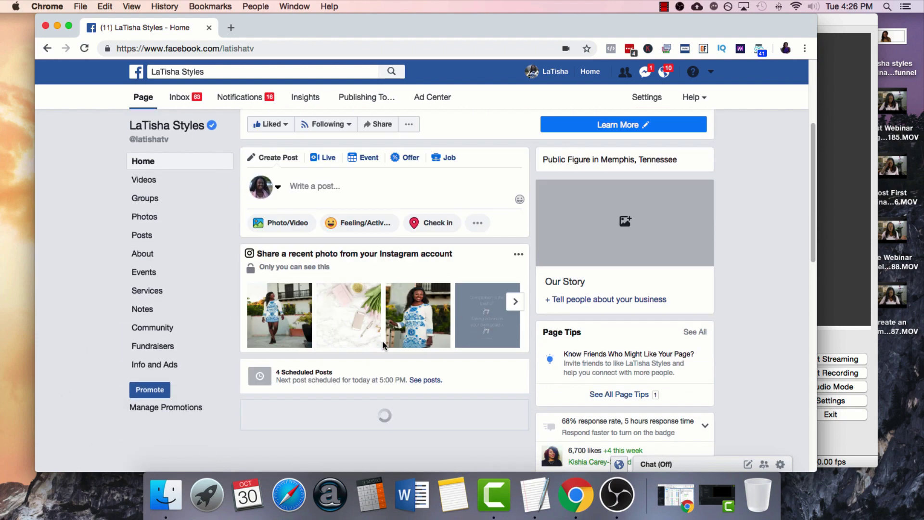
scroll(365, 344, "up", 4)
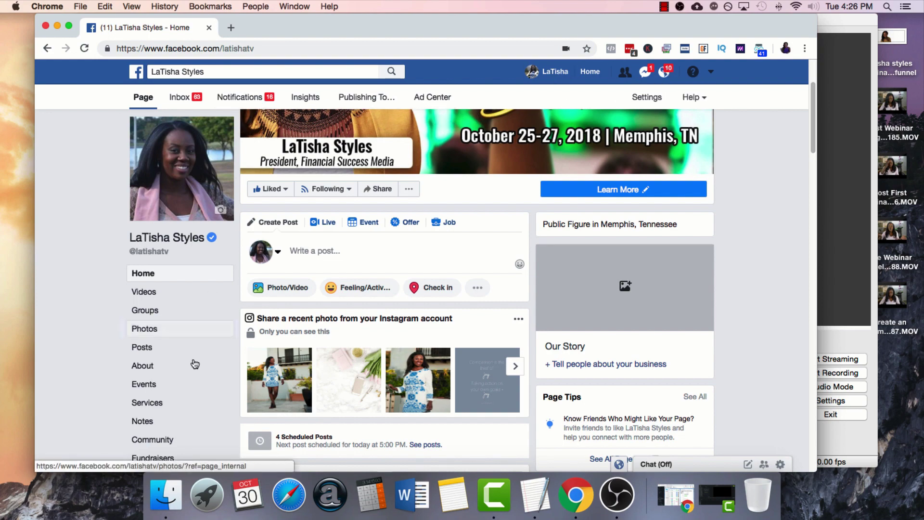
scroll(228, 302, "down", 2)
scroll(258, 302, "down", 15)
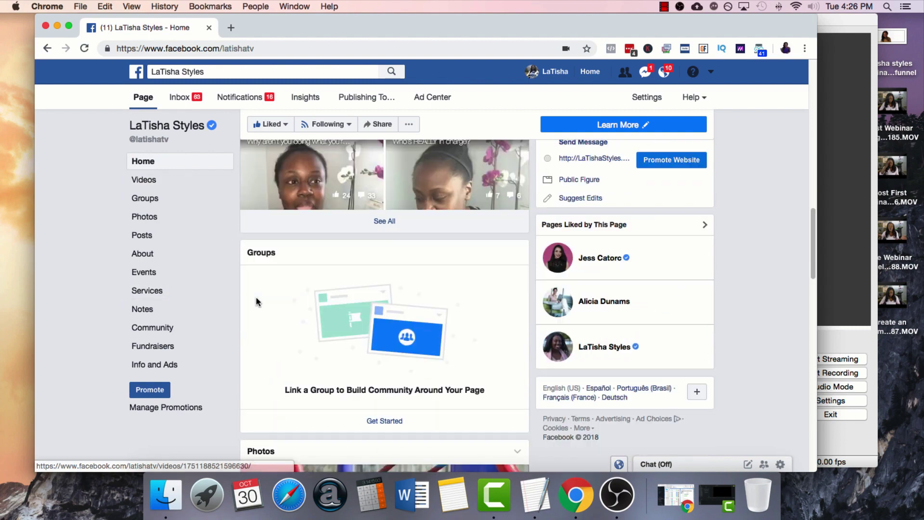
scroll(256, 298, "down", 8)
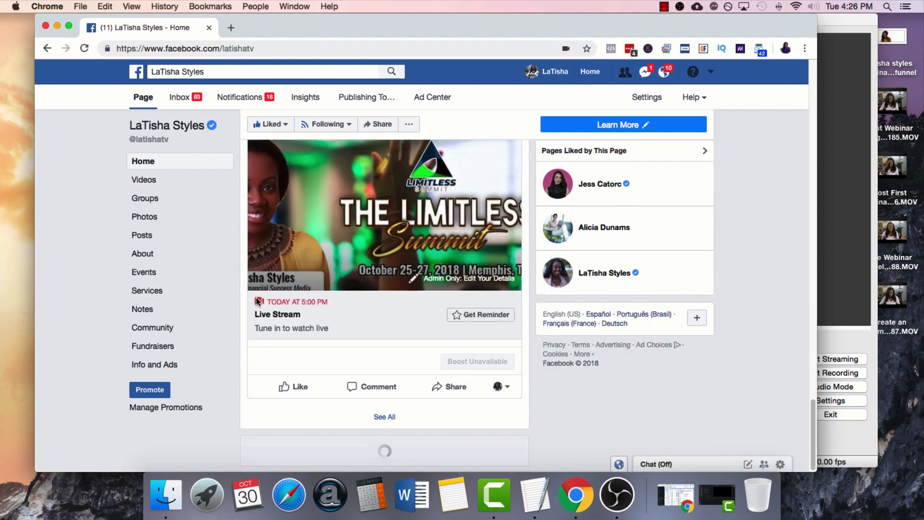
scroll(433, 270, "up", 4)
scroll(451, 267, "down", 3)
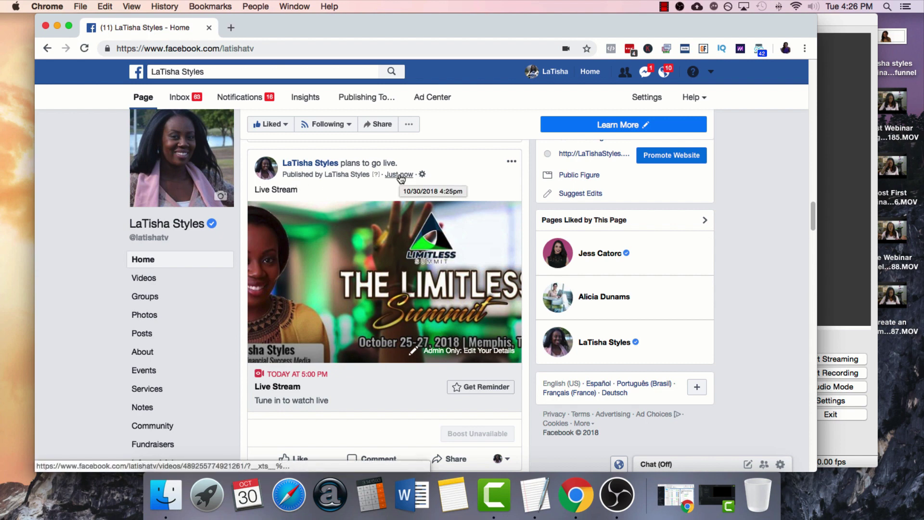
- Copy the Live Stream post's link address from its 'Just now' timestamp
right_click(401, 178)
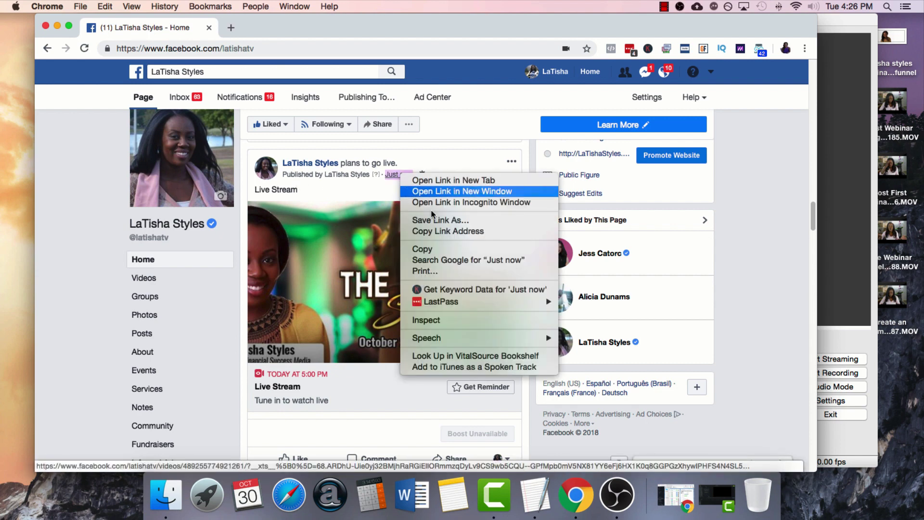
left_click(447, 232)
right_click(385, 177)
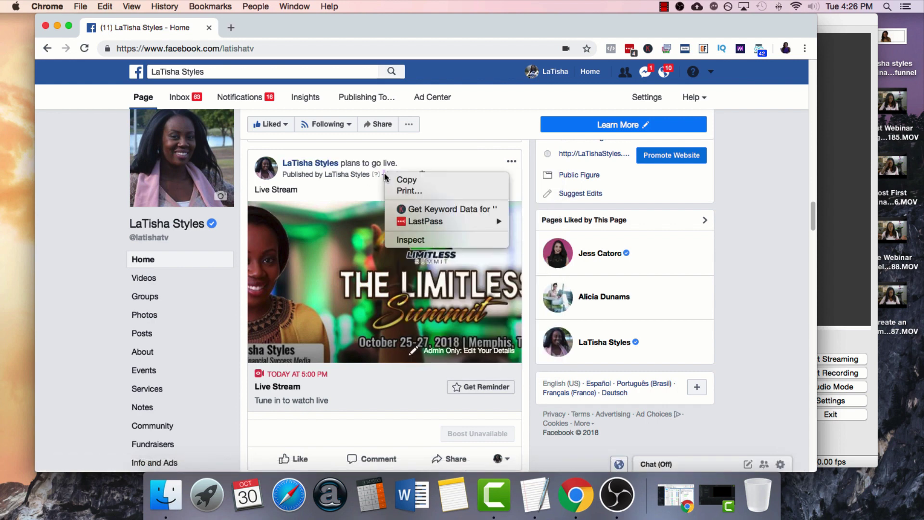
right_click(366, 180)
left_click(405, 179)
right_click(403, 175)
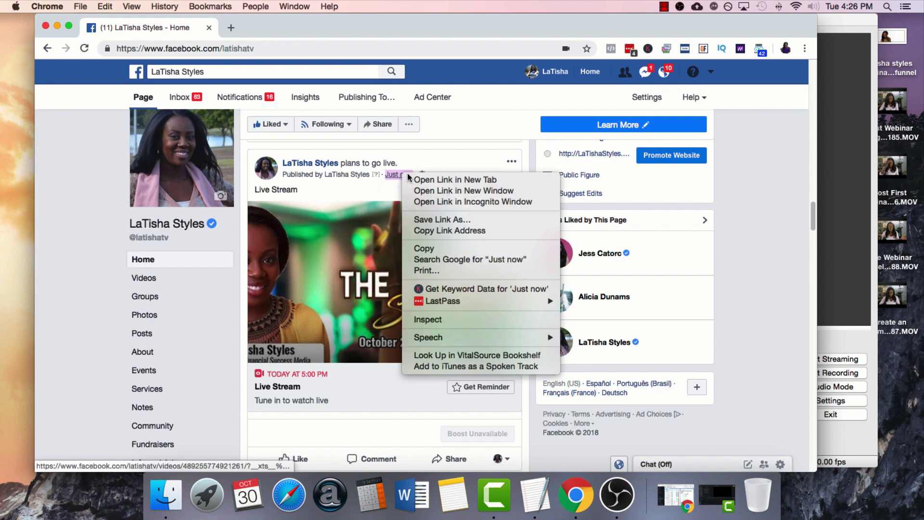
left_click(417, 180)
left_click(295, 27)
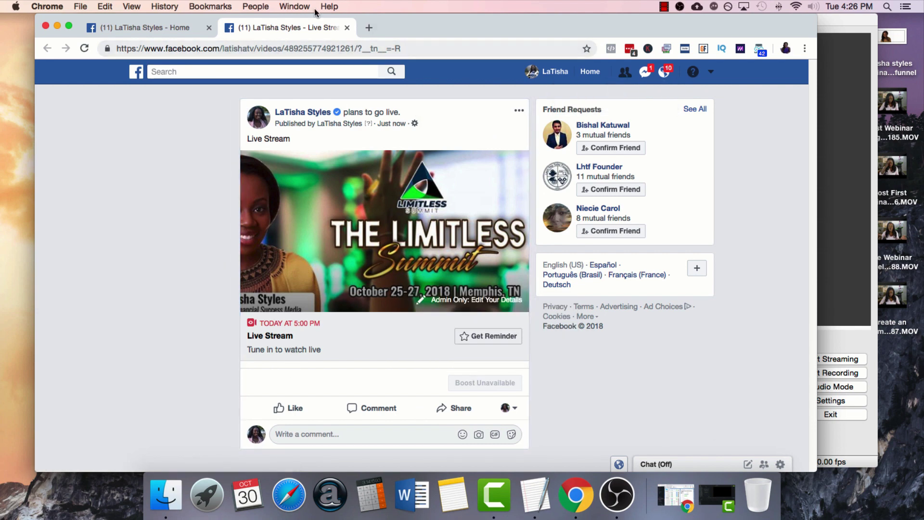
left_click(348, 27)
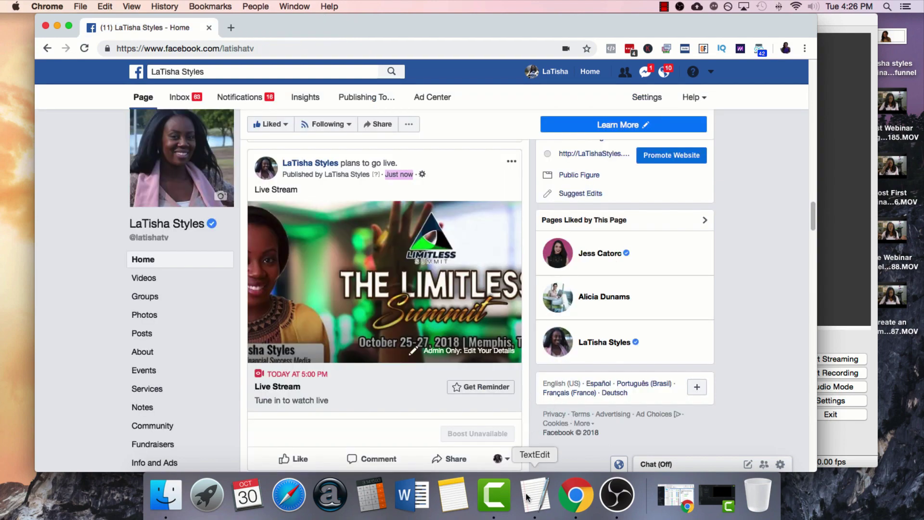
- Load the copied post link in a new Chrome tab
left_click(231, 28)
key("super+v")
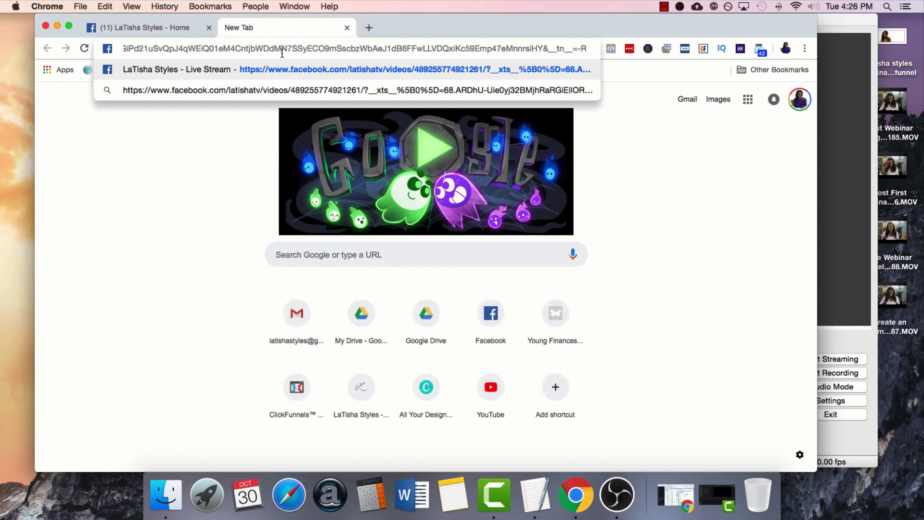
key("Return")
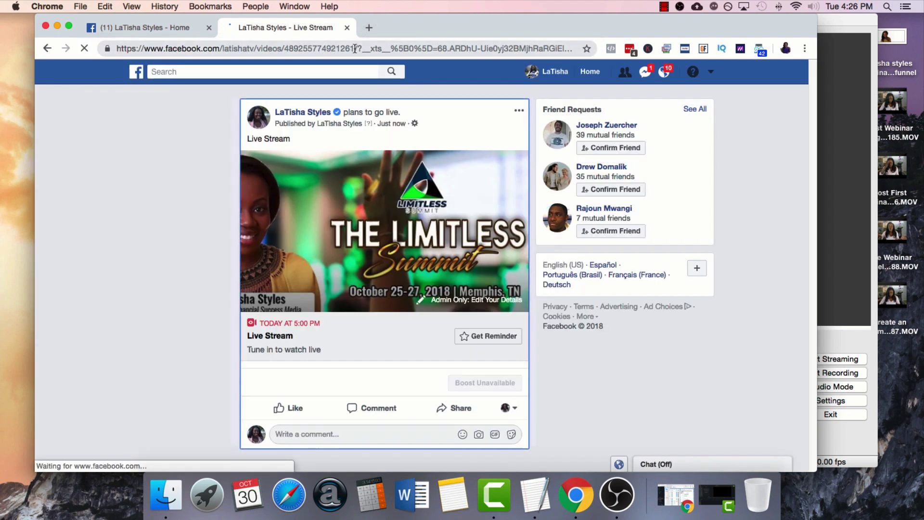
left_click(356, 49)
left_click(139, 248)
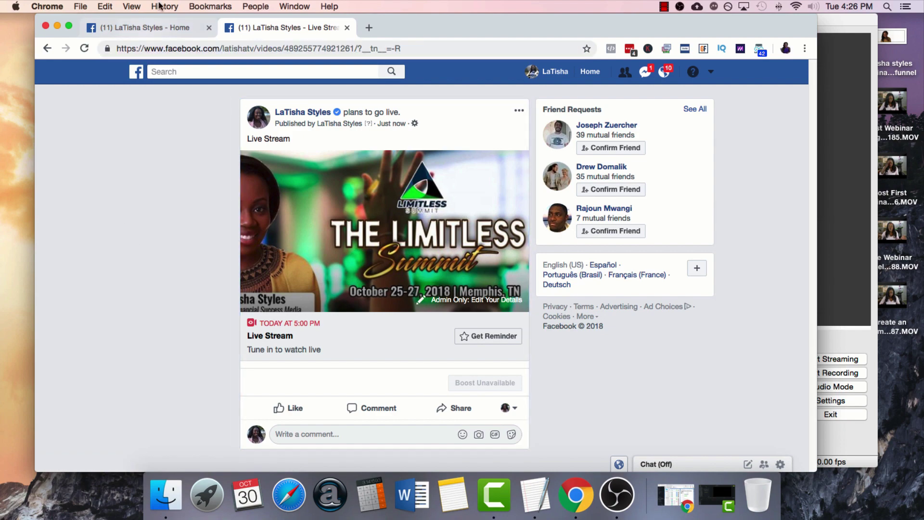
- In OBS, select the Google Chrome scene and start a 'Google Slides' scene, then cancel it
left_click(819, 18)
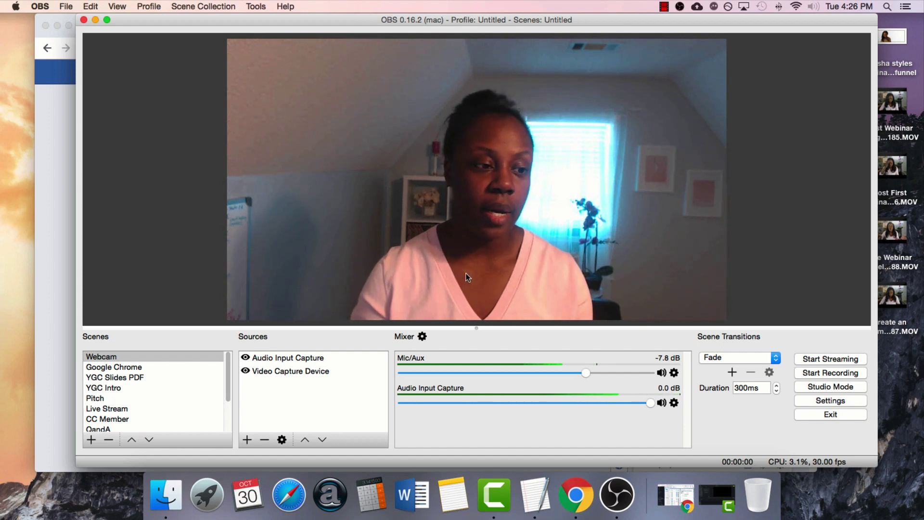
left_click(136, 369)
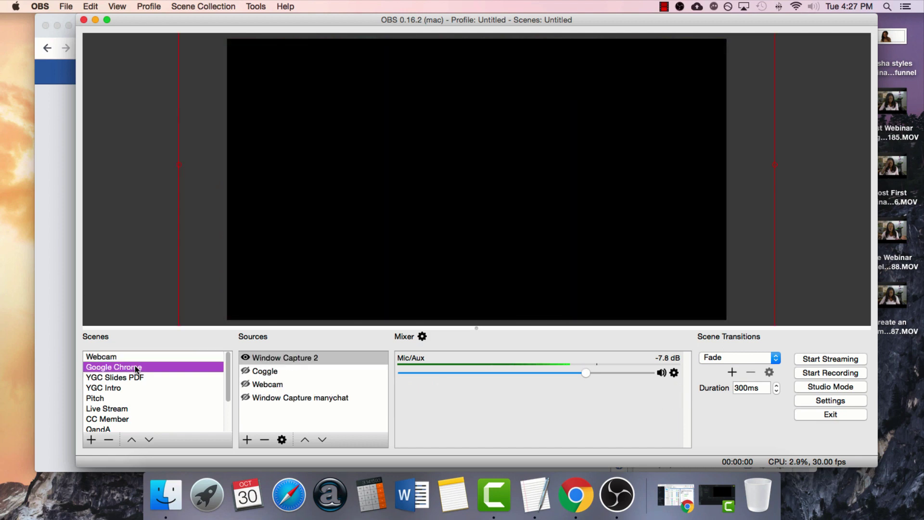
left_click(90, 440)
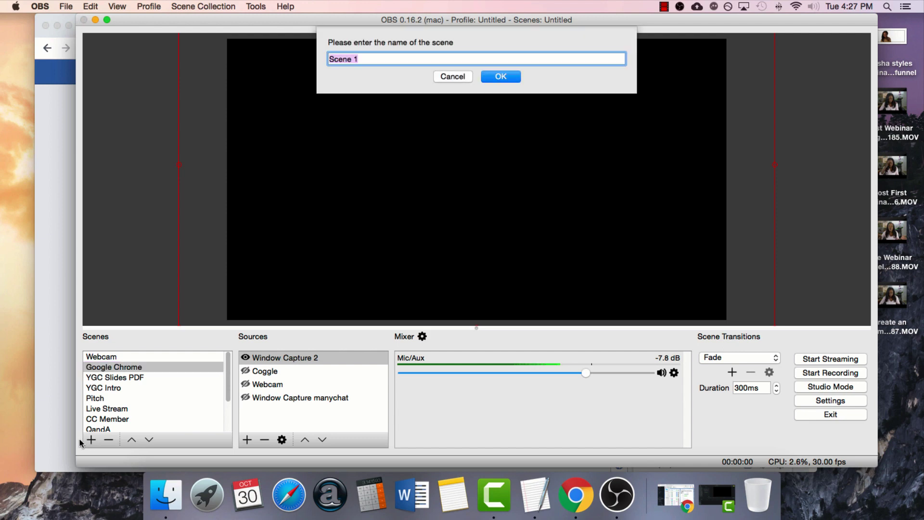
type("Google Chrome")
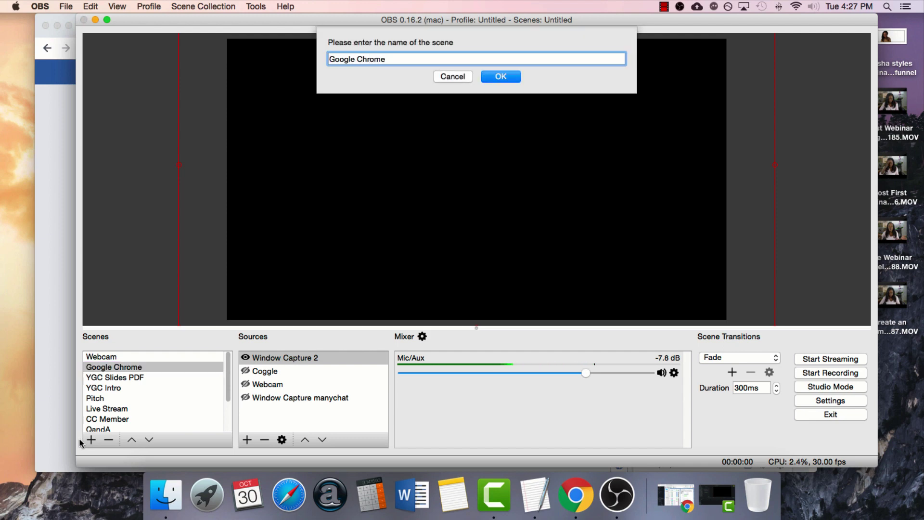
key("super+a")
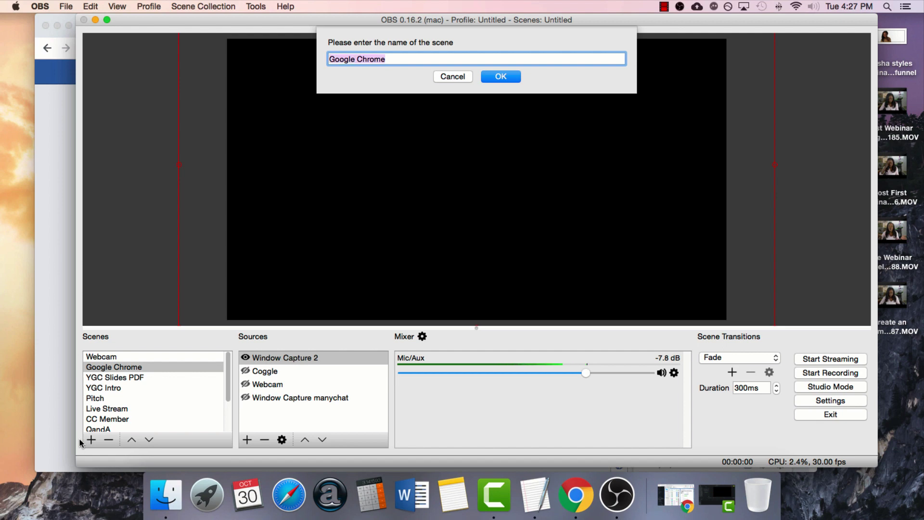
type("Slides")
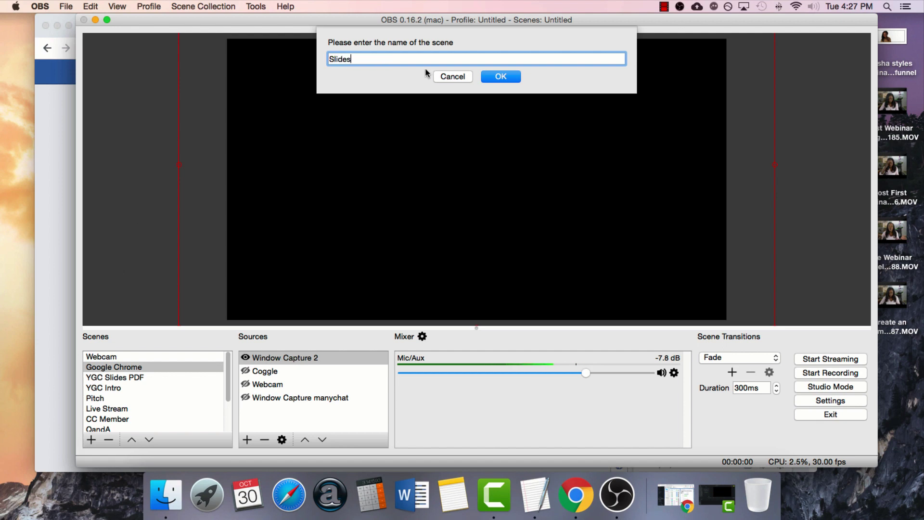
left_click(452, 76)
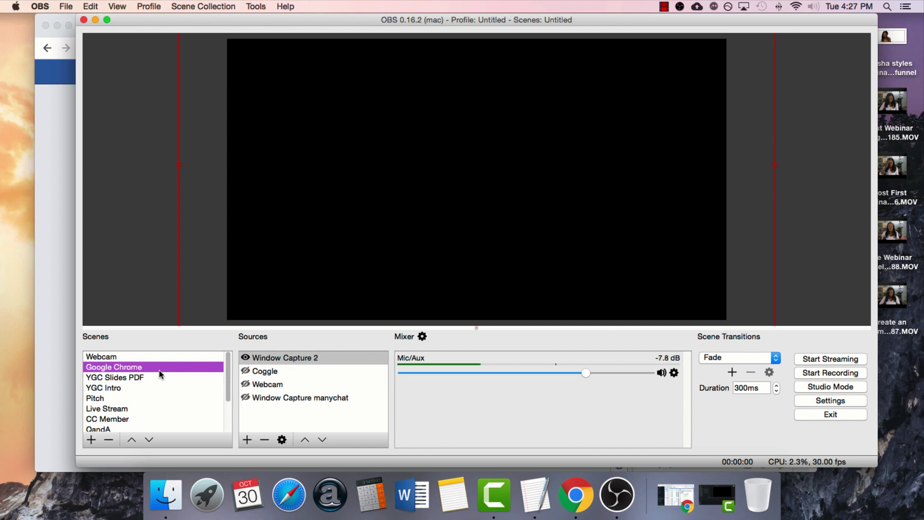
- Add a new scene named NEW SCENE
left_click(91, 440)
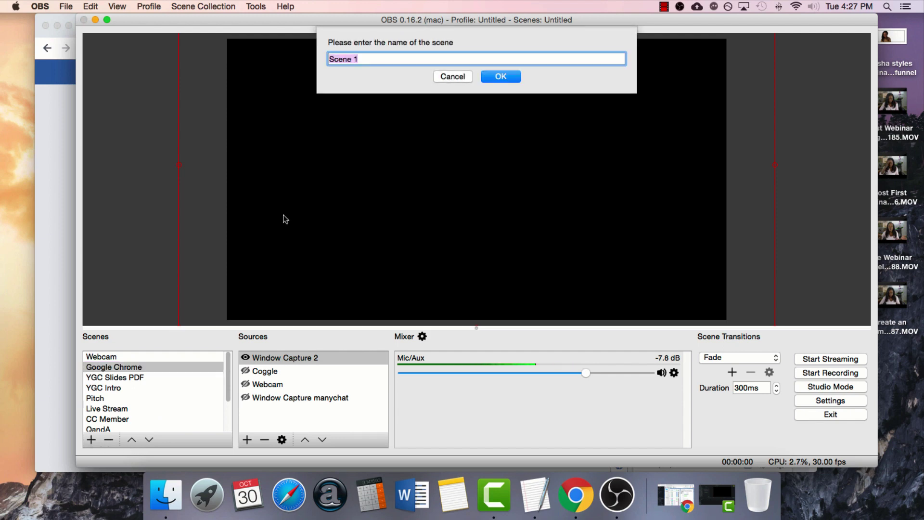
type("NEW SCENE")
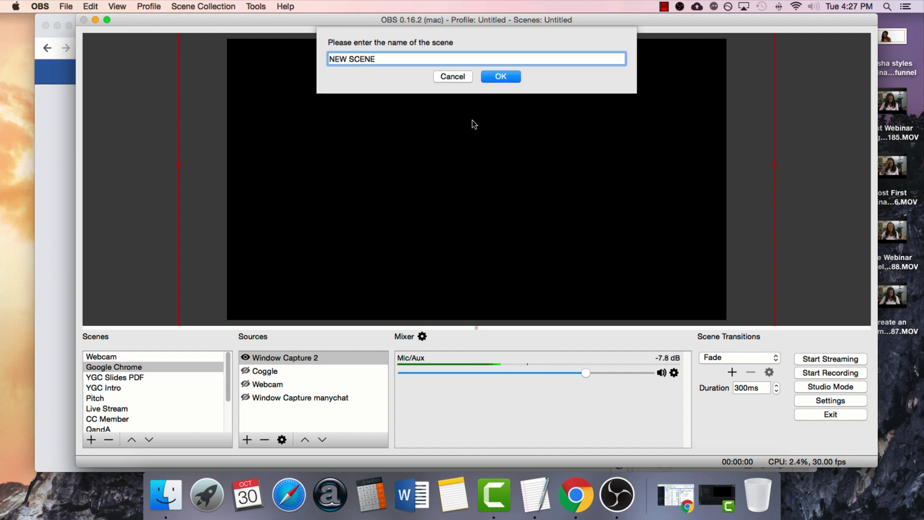
left_click(501, 76)
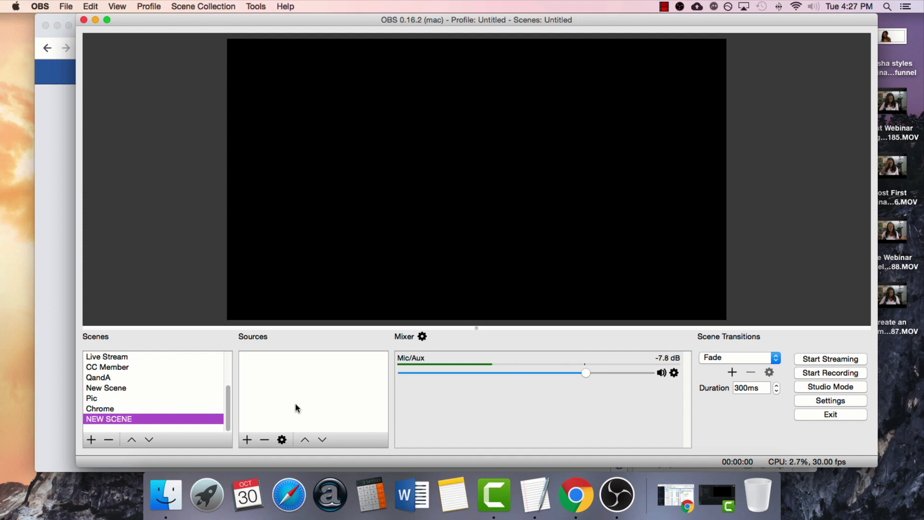
- Add Video Capture Device 1 using the HD Pro Webcam C920
left_click(247, 440)
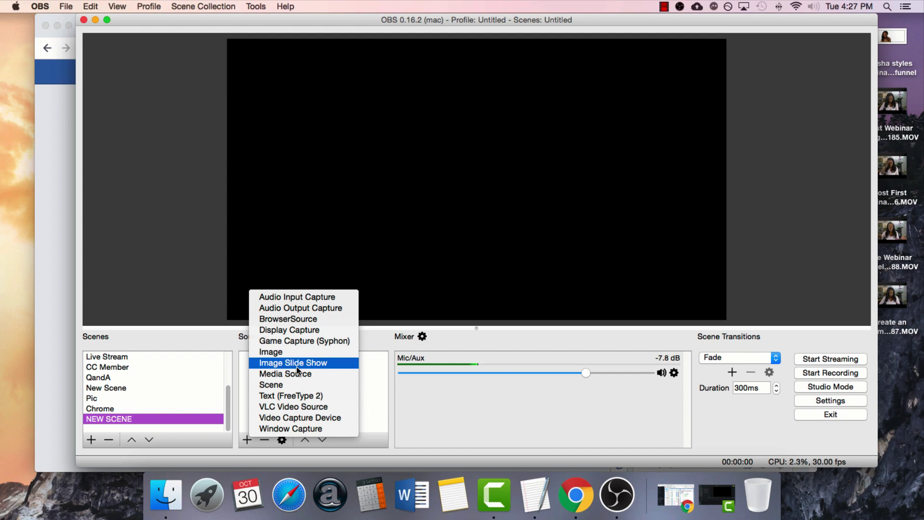
left_click(304, 421)
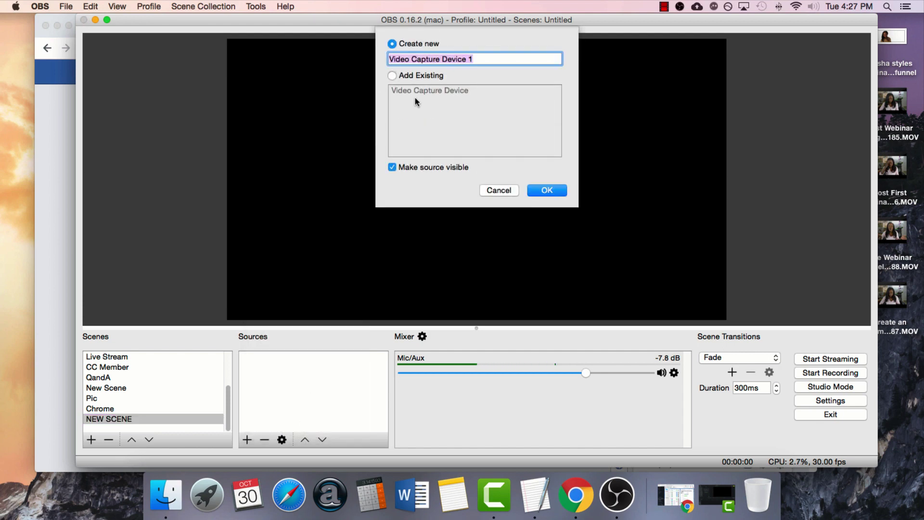
left_click(552, 192)
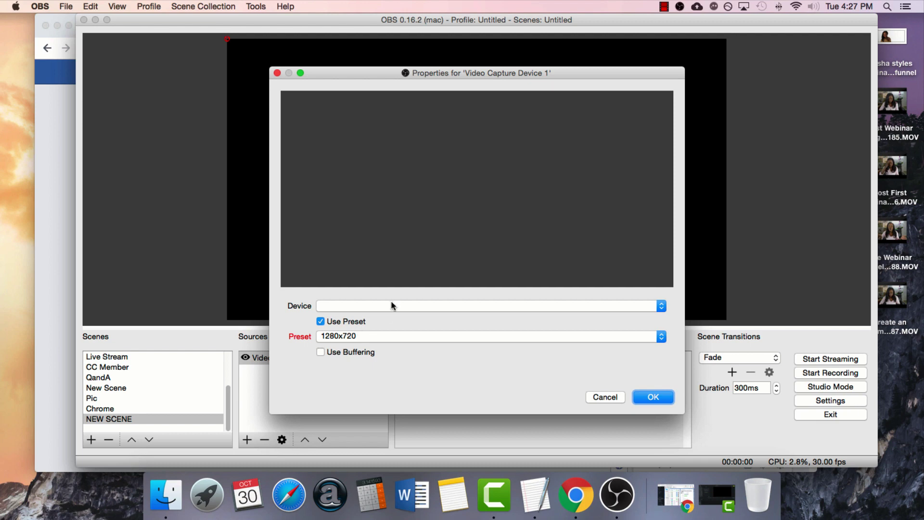
left_click(396, 305)
left_click(400, 317)
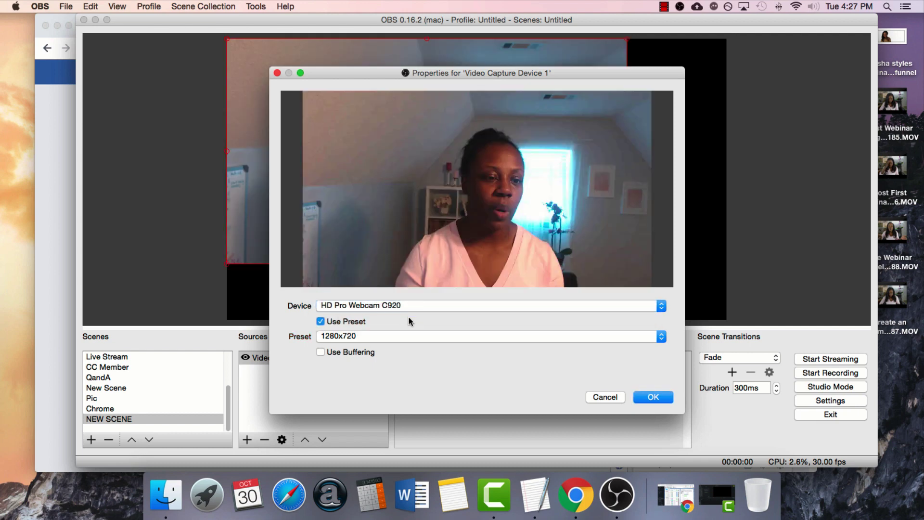
left_click(653, 397)
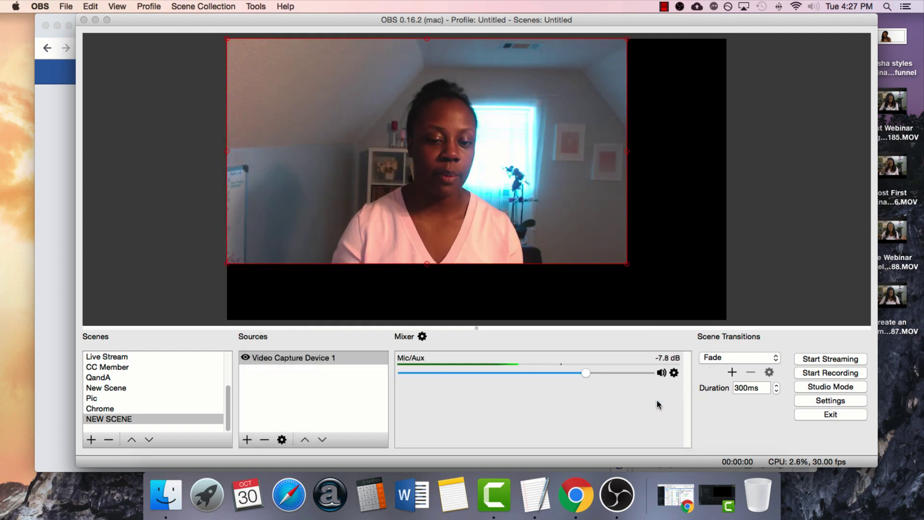
- Shrink the webcam feed into a small inset in the canvas's bottom-right corner
left_click_drag(626, 40, 282, 170)
left_click_drag(298, 230, 647, 256)
left_click(452, 234)
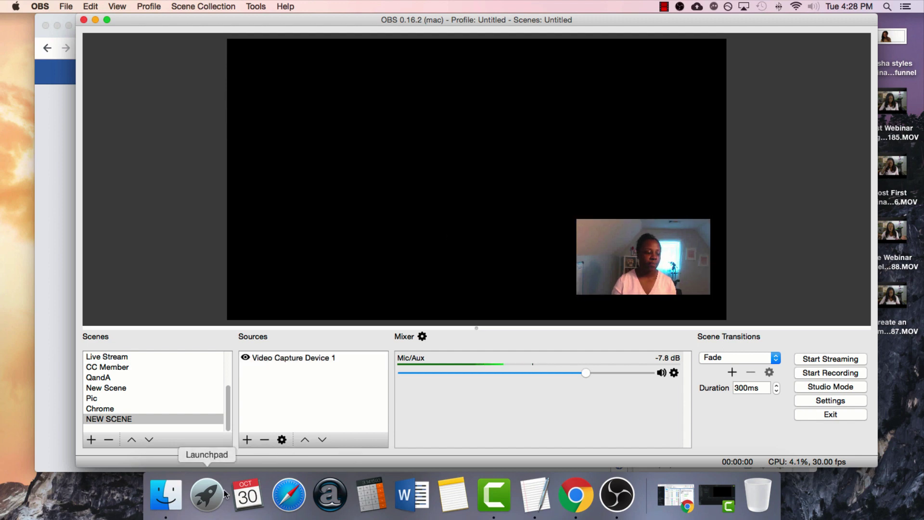
- Add Window Capture 5 capturing the '[Google Chrome] Summit Upgrade - Google Slides' window
left_click(248, 439)
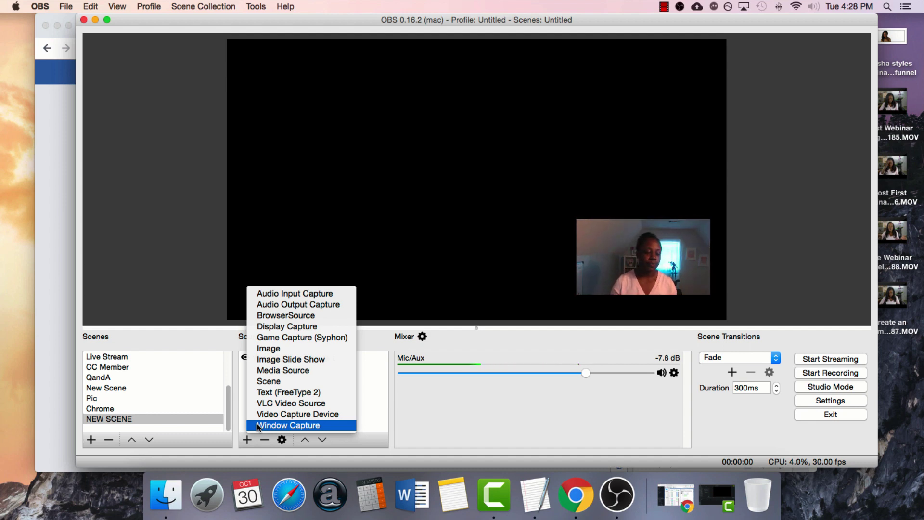
left_click(258, 425)
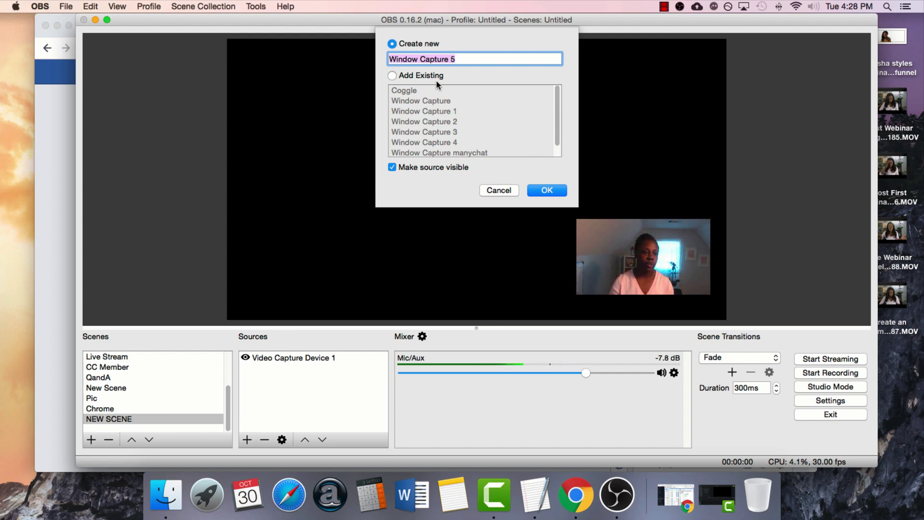
left_click(547, 190)
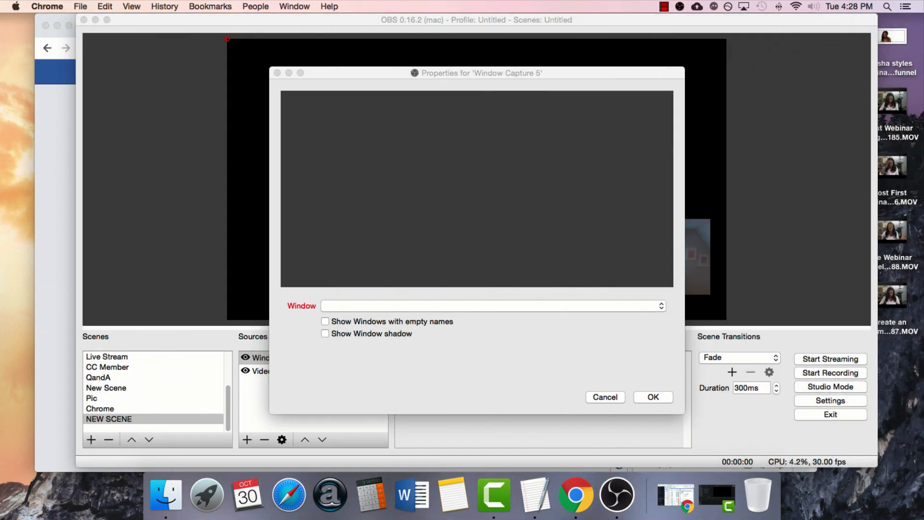
left_click(362, 305)
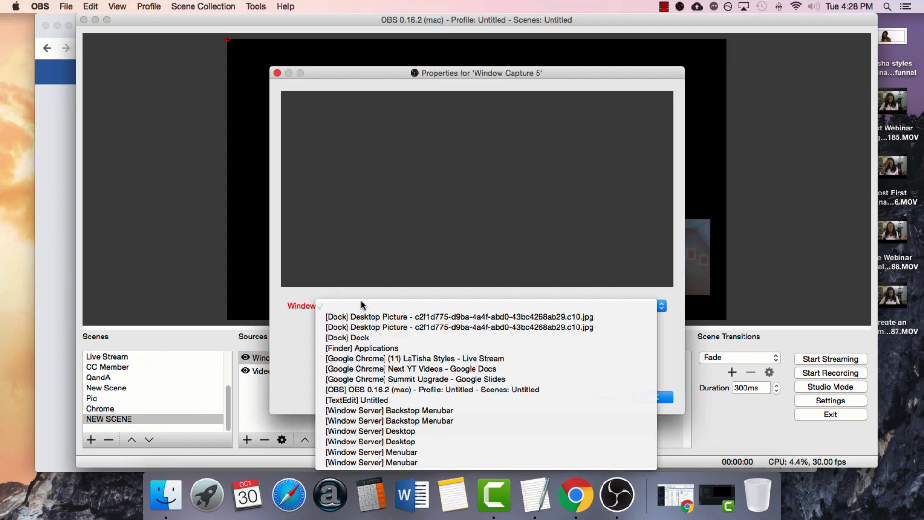
left_click(454, 378)
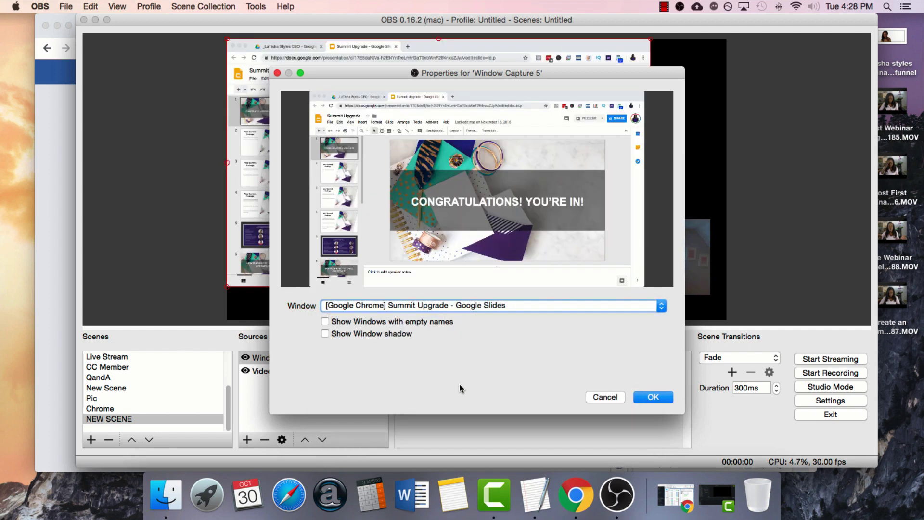
left_click(655, 398)
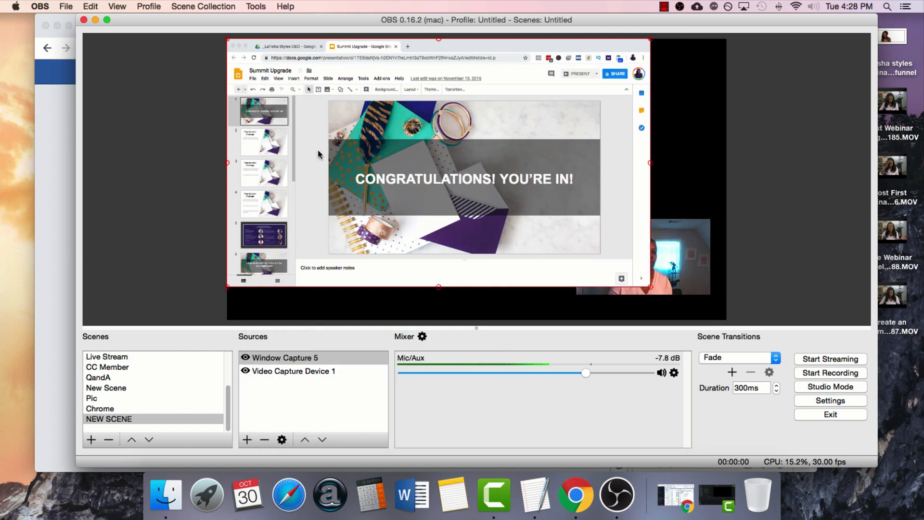
- Move and resize Window Capture 5 until the 'CONGRATULATIONS! YOU'RE IN!' slide fills the canvas
left_click_drag(518, 204, 420, 145)
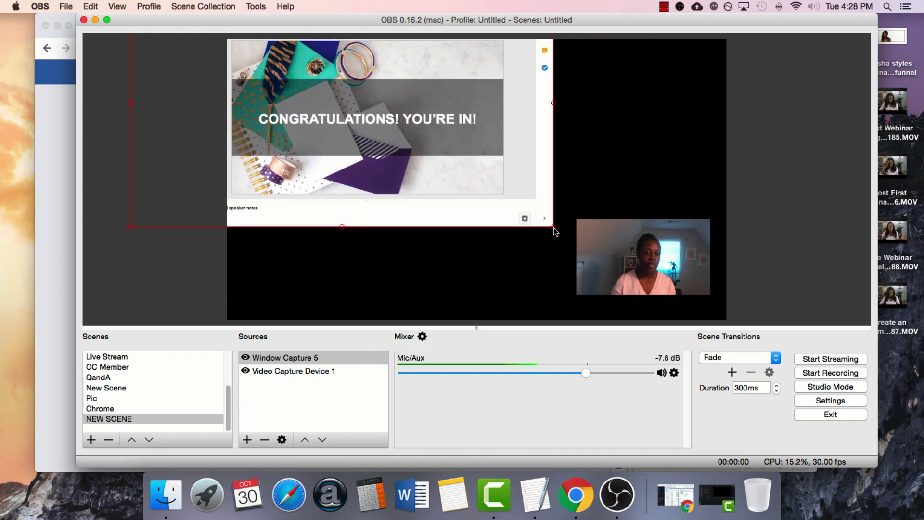
left_click_drag(554, 228, 679, 268)
left_click_drag(519, 197, 770, 296)
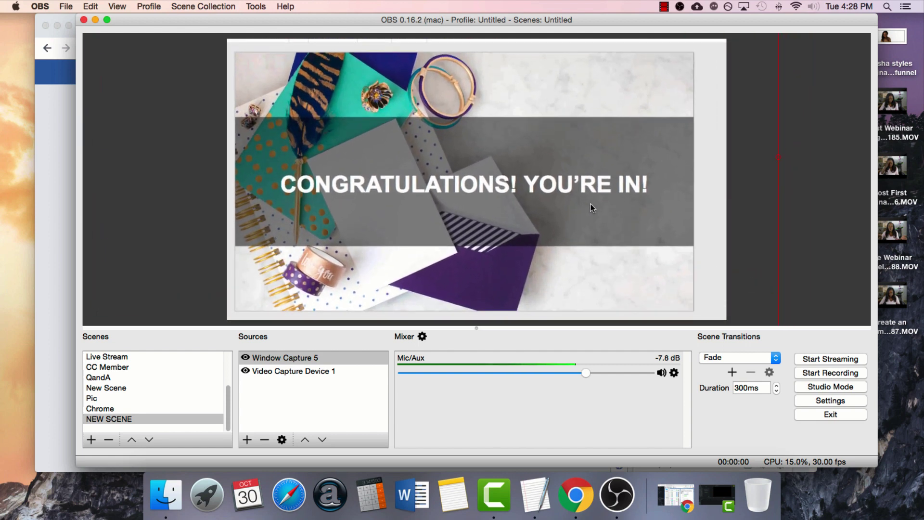
left_click_drag(590, 201, 606, 203)
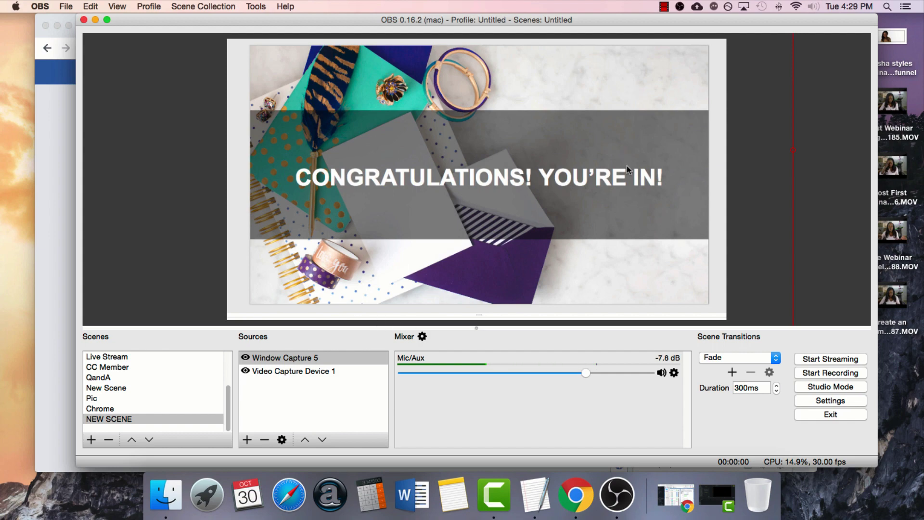
left_click_drag(630, 195, 520, 43)
left_click_drag(683, 209, 715, 235)
left_click_drag(435, 113, 516, 255)
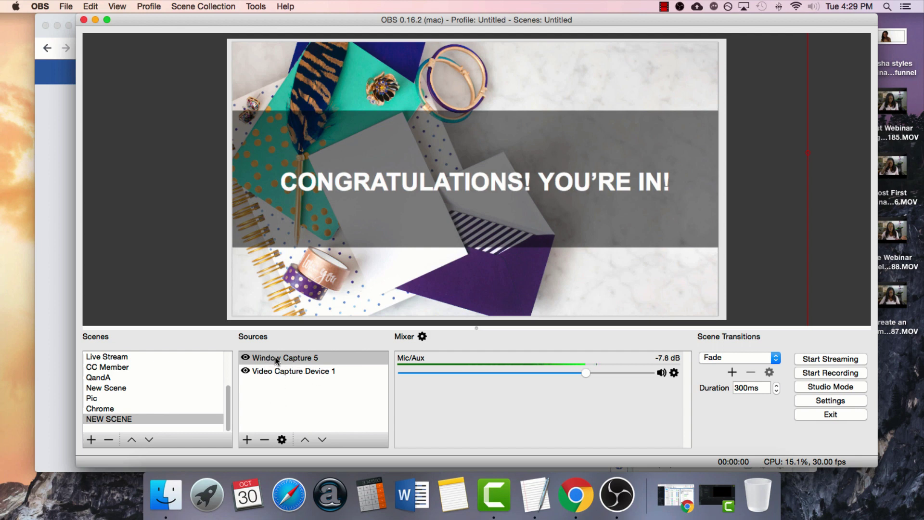
- Move Video Capture Device 1 above Window Capture 5 in the Sources list
left_click(278, 384)
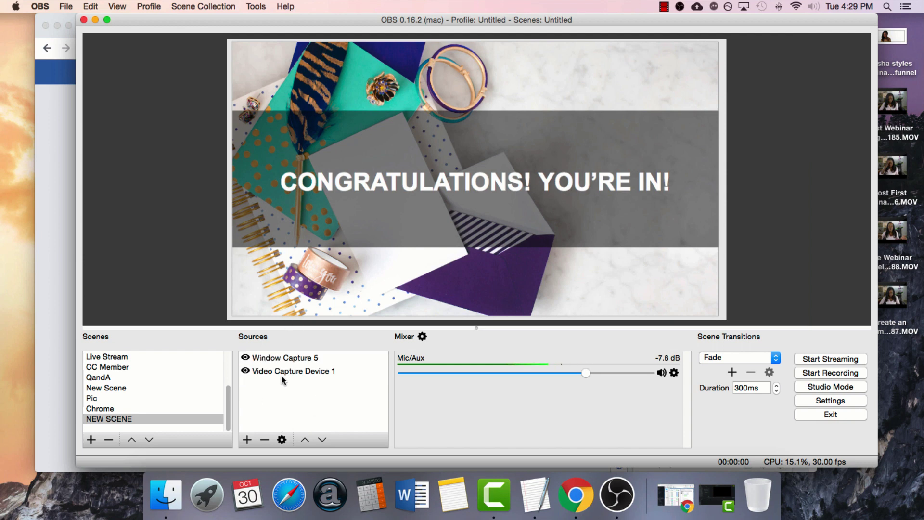
left_click(286, 358)
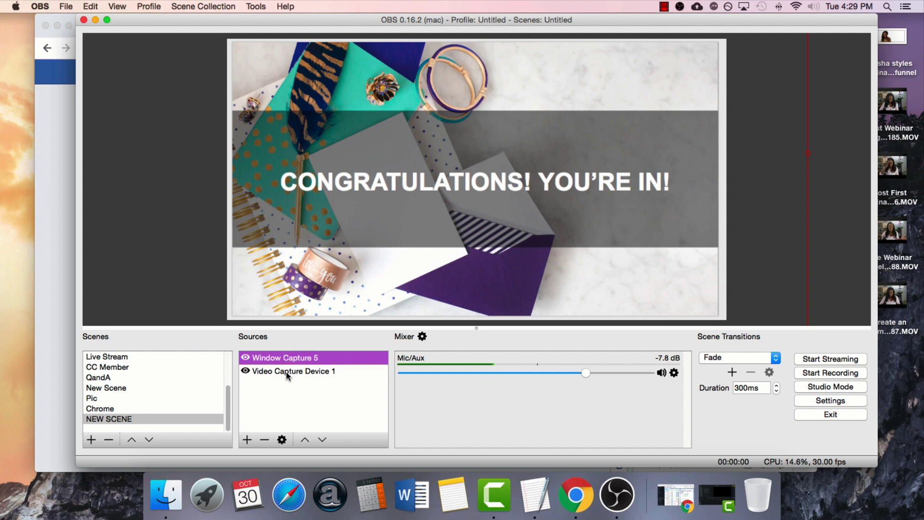
left_click(287, 372)
left_click_drag(286, 371, 291, 357)
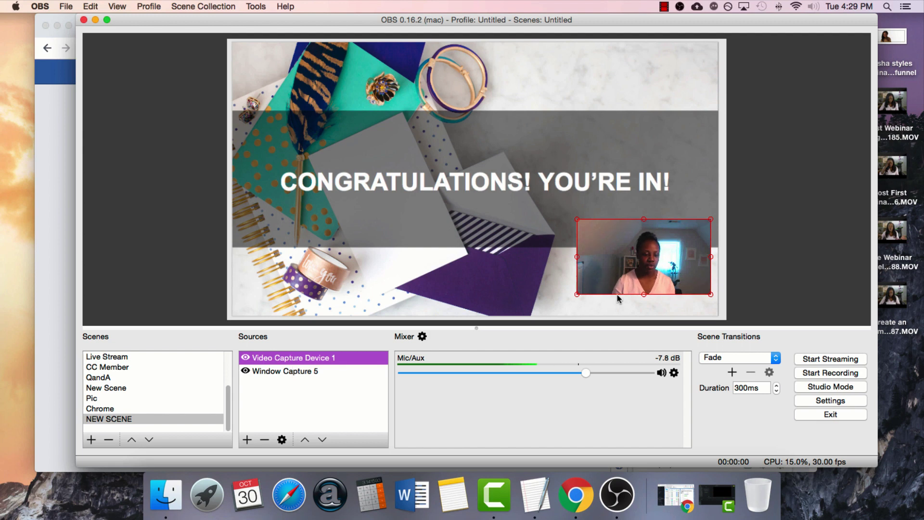
- Hide the Video Capture Device 1 webcam inset, leaving only the full-frame slide
left_click(433, 273)
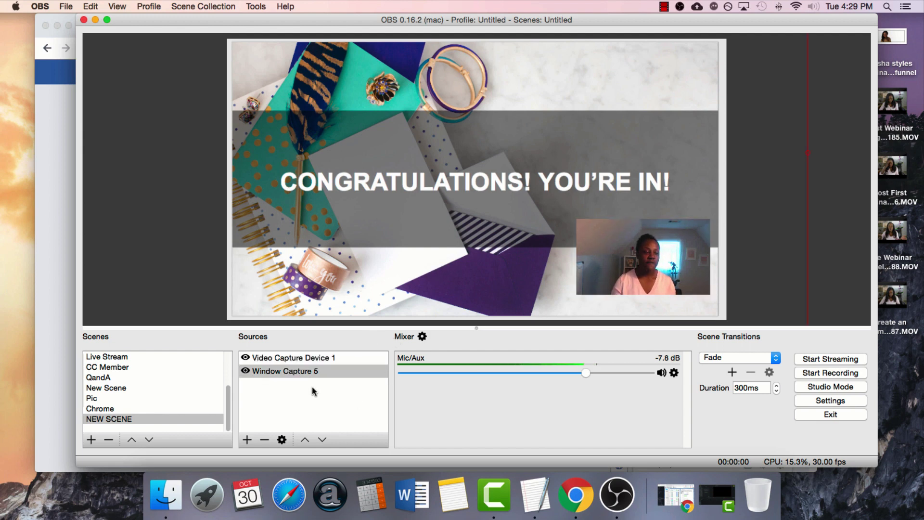
left_click(245, 359)
left_click(245, 358)
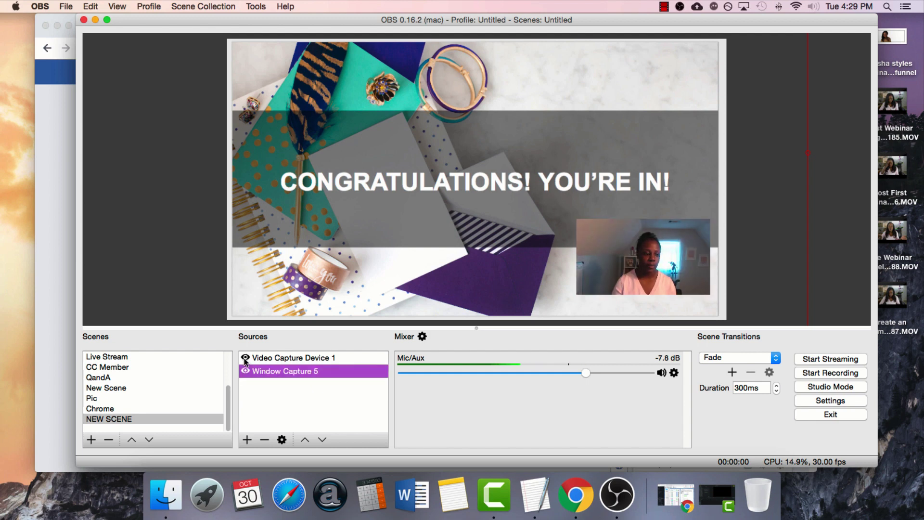
left_click(245, 358)
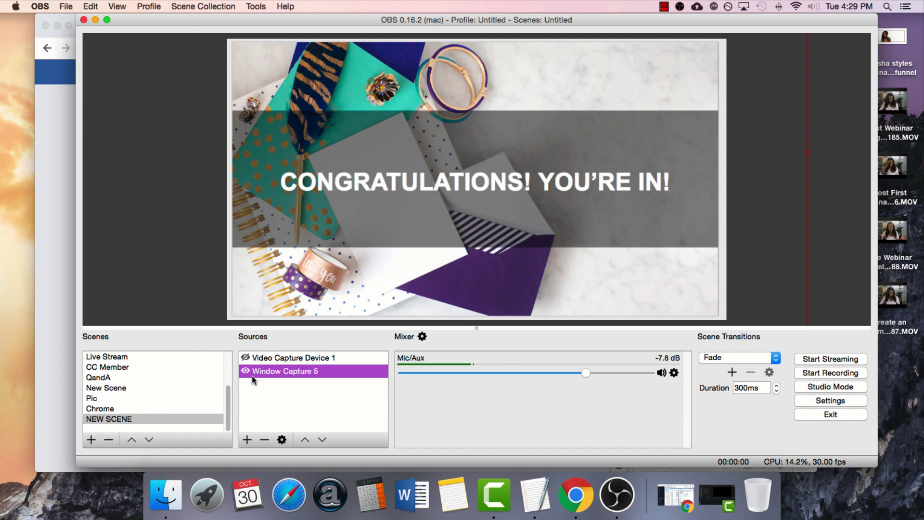
- Bring the Facebook Live Stream post forward in Chrome and select its full URL
left_click(45, 220)
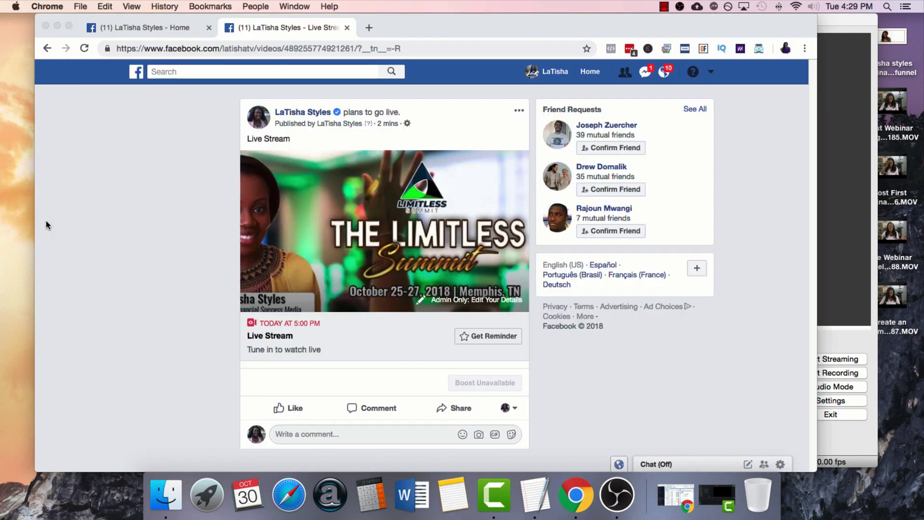
left_click(284, 49)
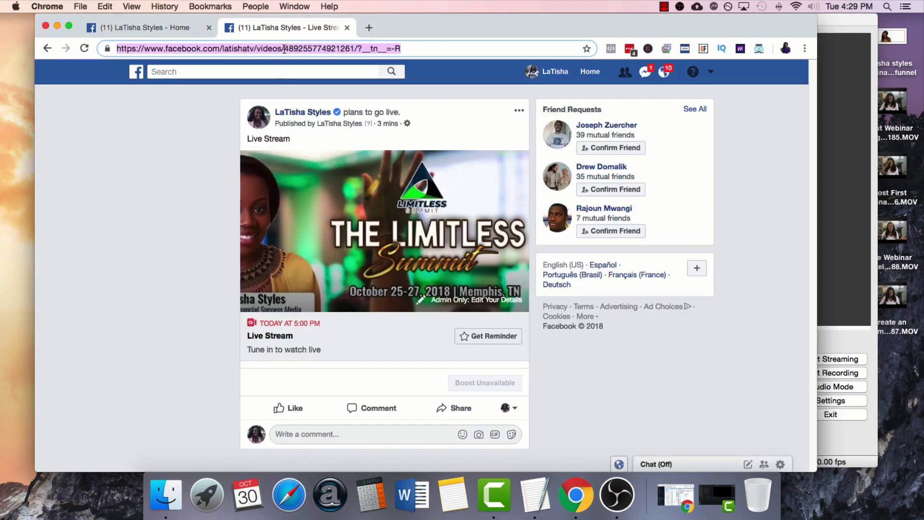